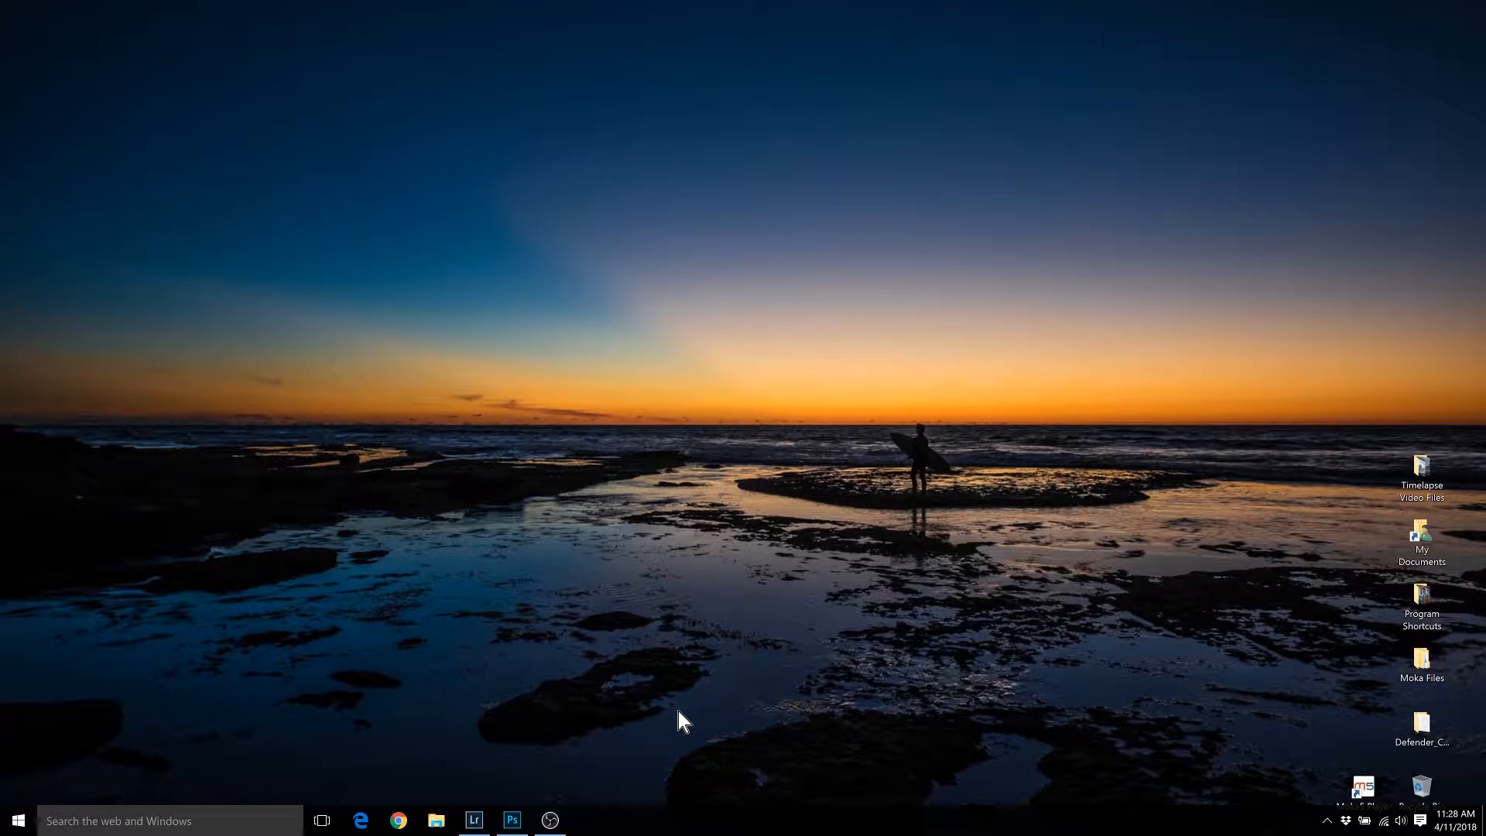
Switch to Lightroom Classic
{"action": "left_click", "coordinate": [473, 819]}
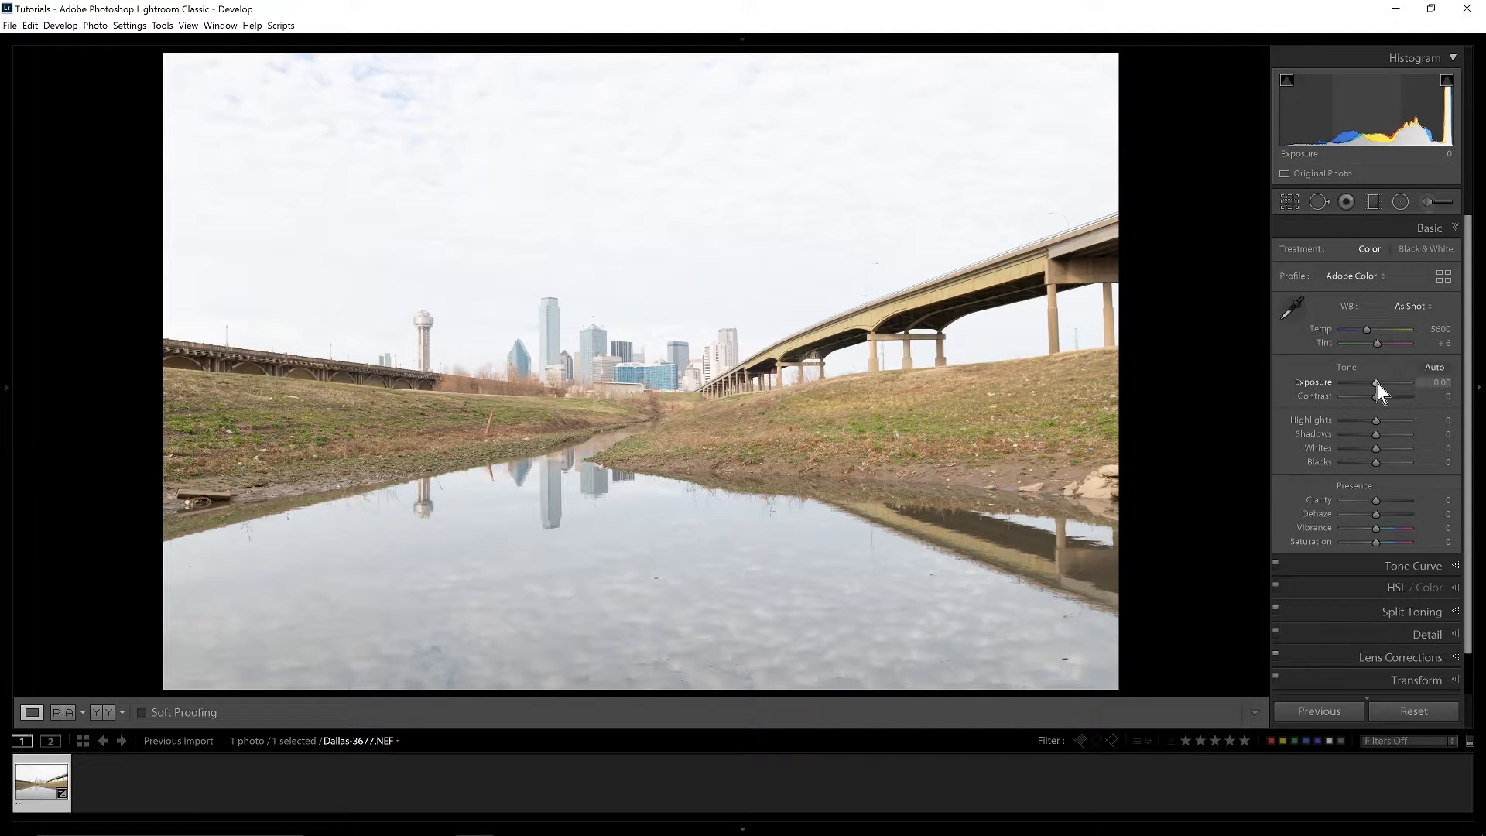
Try the photo's exposure at +1.03 and at −1.21, and reset it to 0
{"action": "left_click_drag", "start_coordinate": [1377, 383], "coordinate": [1384, 383]}
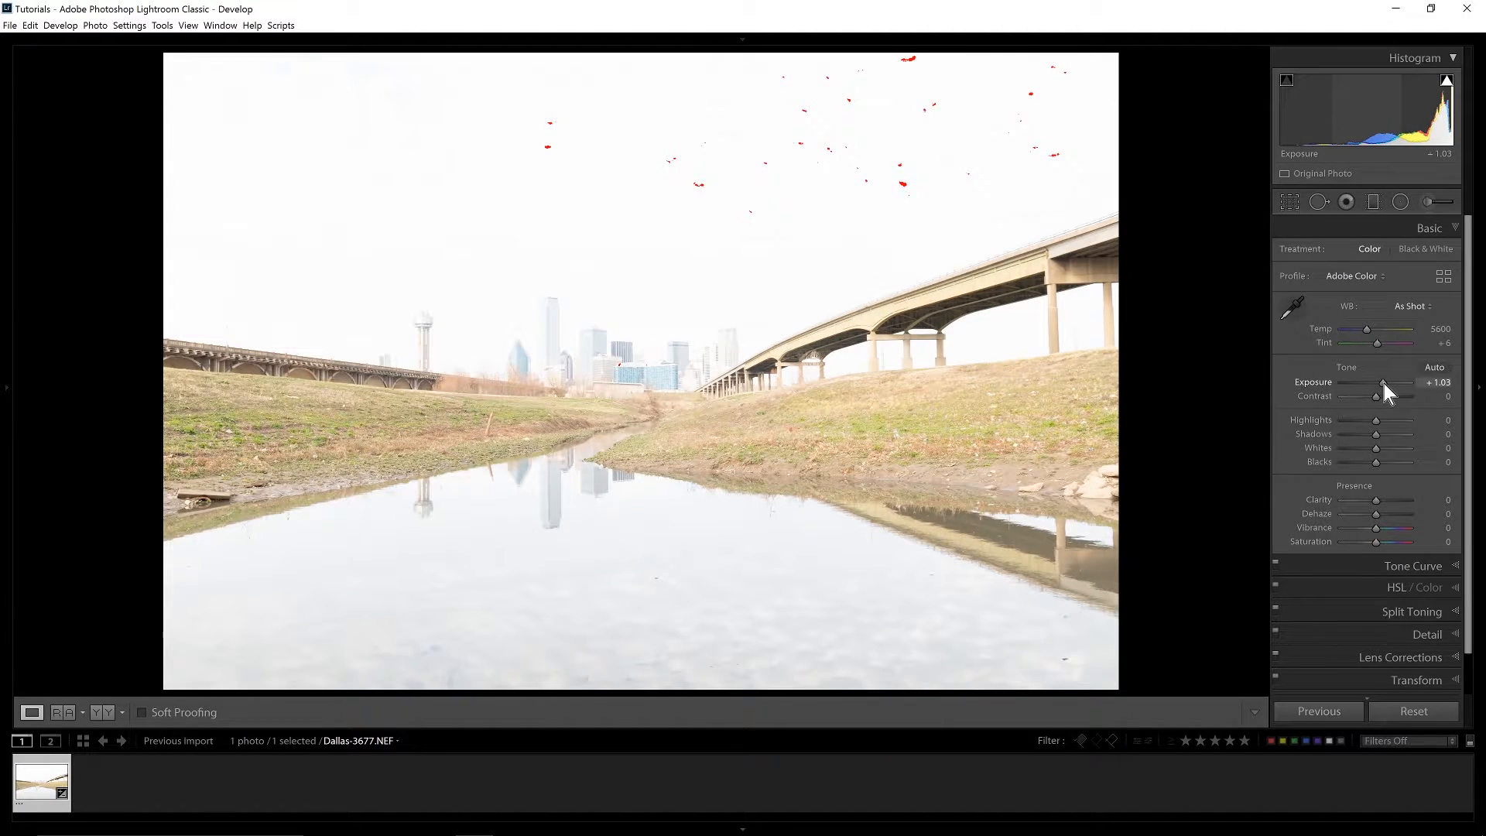
{"action": "left_click_drag", "start_coordinate": [1383, 383], "coordinate": [1382, 383]}
{"action": "left_click_drag", "start_coordinate": [1382, 383], "coordinate": [1368, 385]}
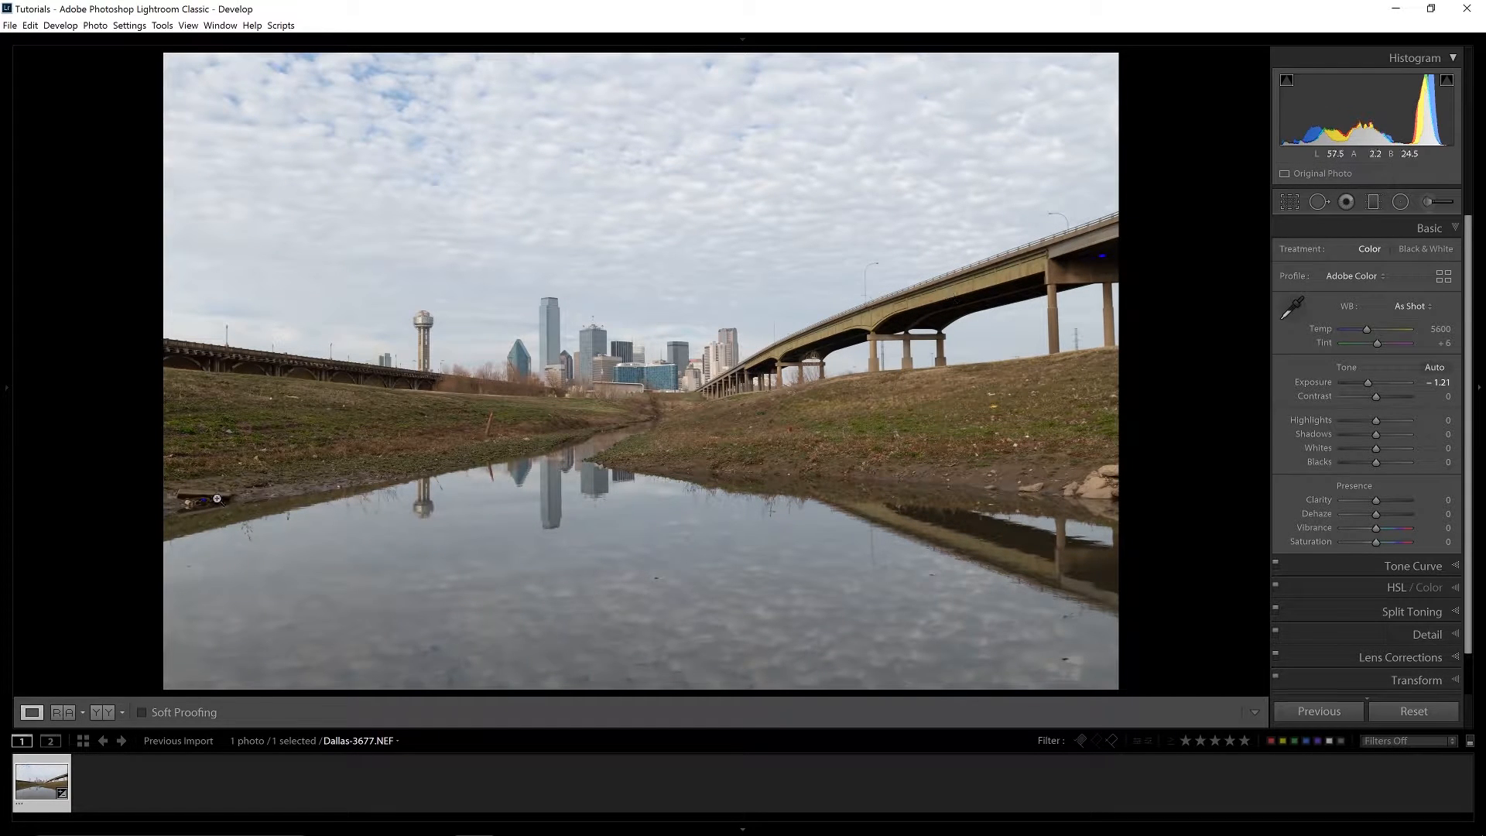
{"action": "double_click", "coordinate": [1368, 385]}
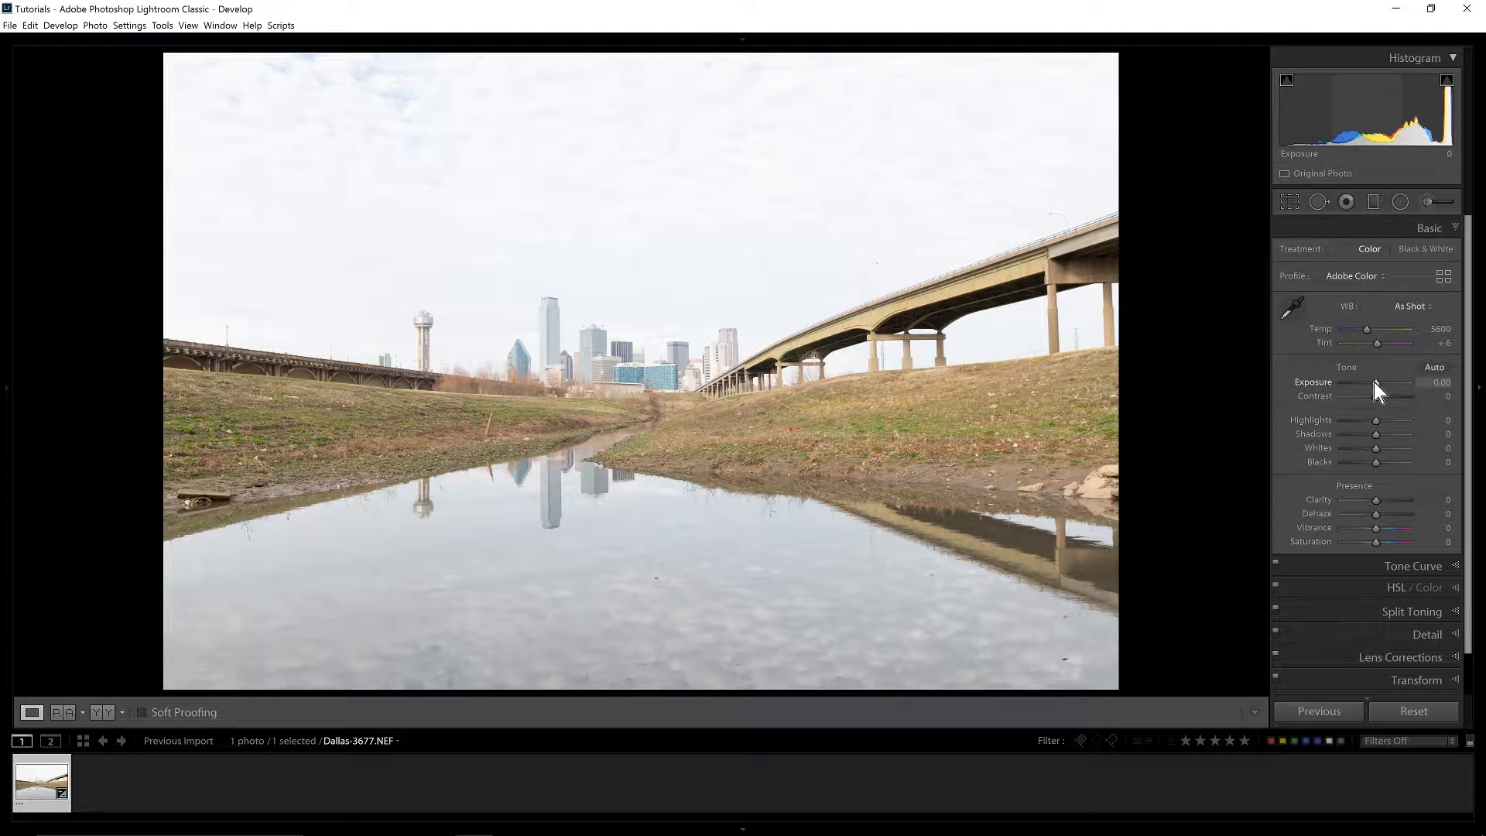
Check the Lens Corrections profile settings for chromatic aberration removal and profile corrections
{"action": "left_click", "coordinate": [1401, 657]}
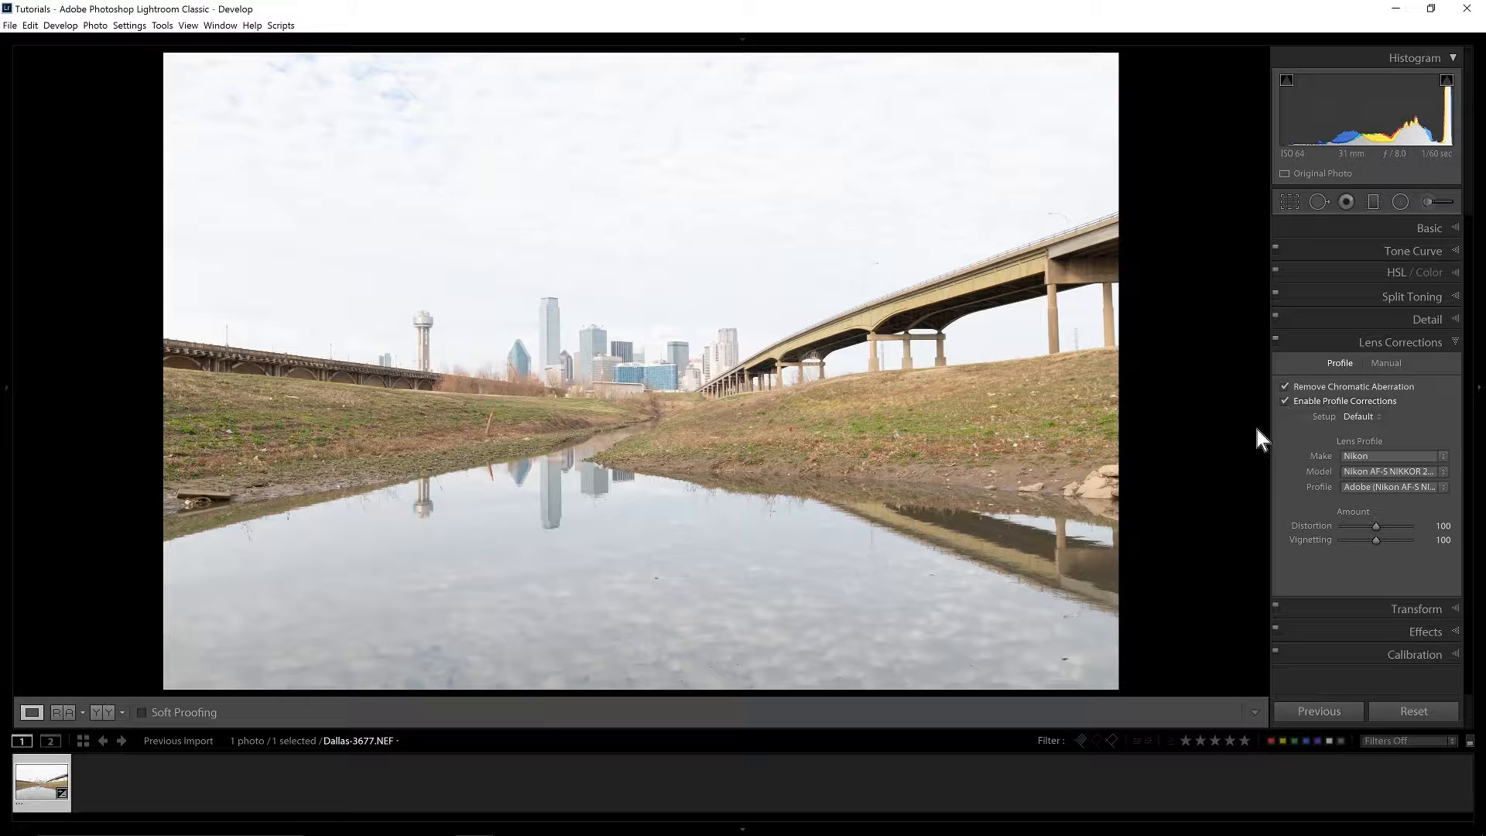
Try a size 76 healing spot on the dark speck in the water, and delete it
{"action": "left_click", "coordinate": [1318, 202]}
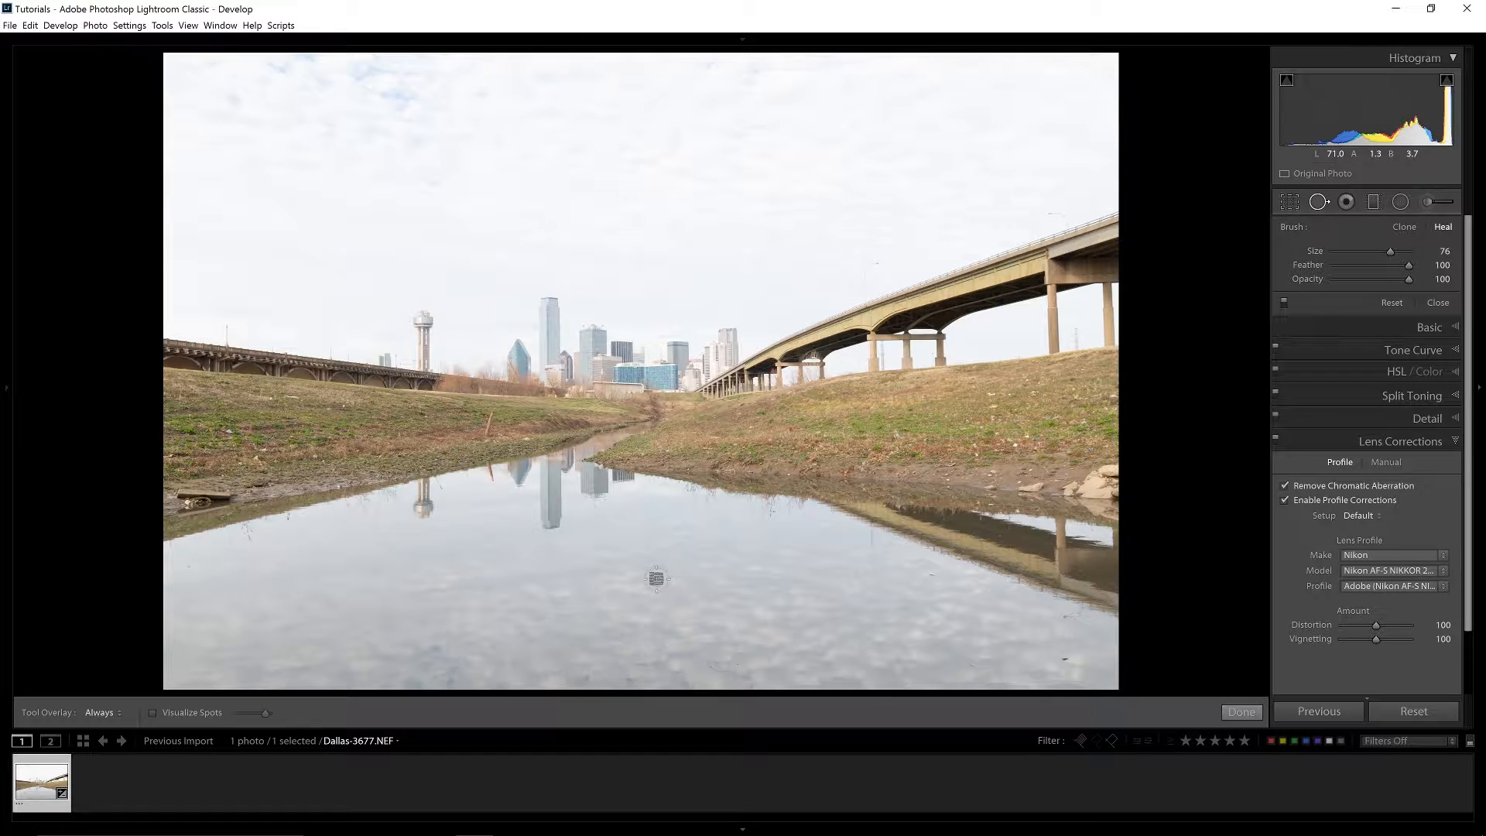
{"action": "left_click", "coordinate": [656, 578]}
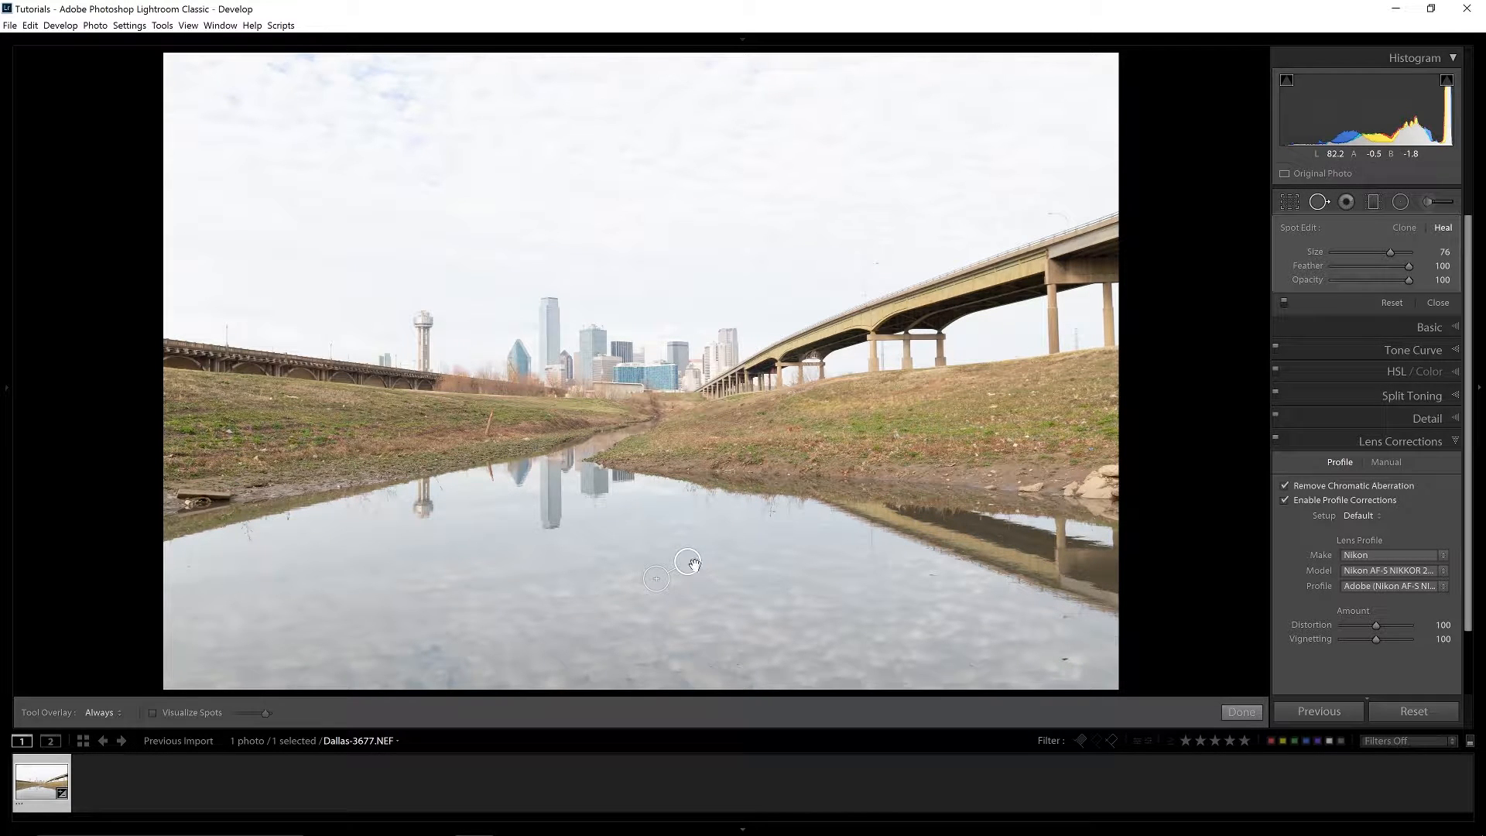
{"action": "key", "text": "Delete"}
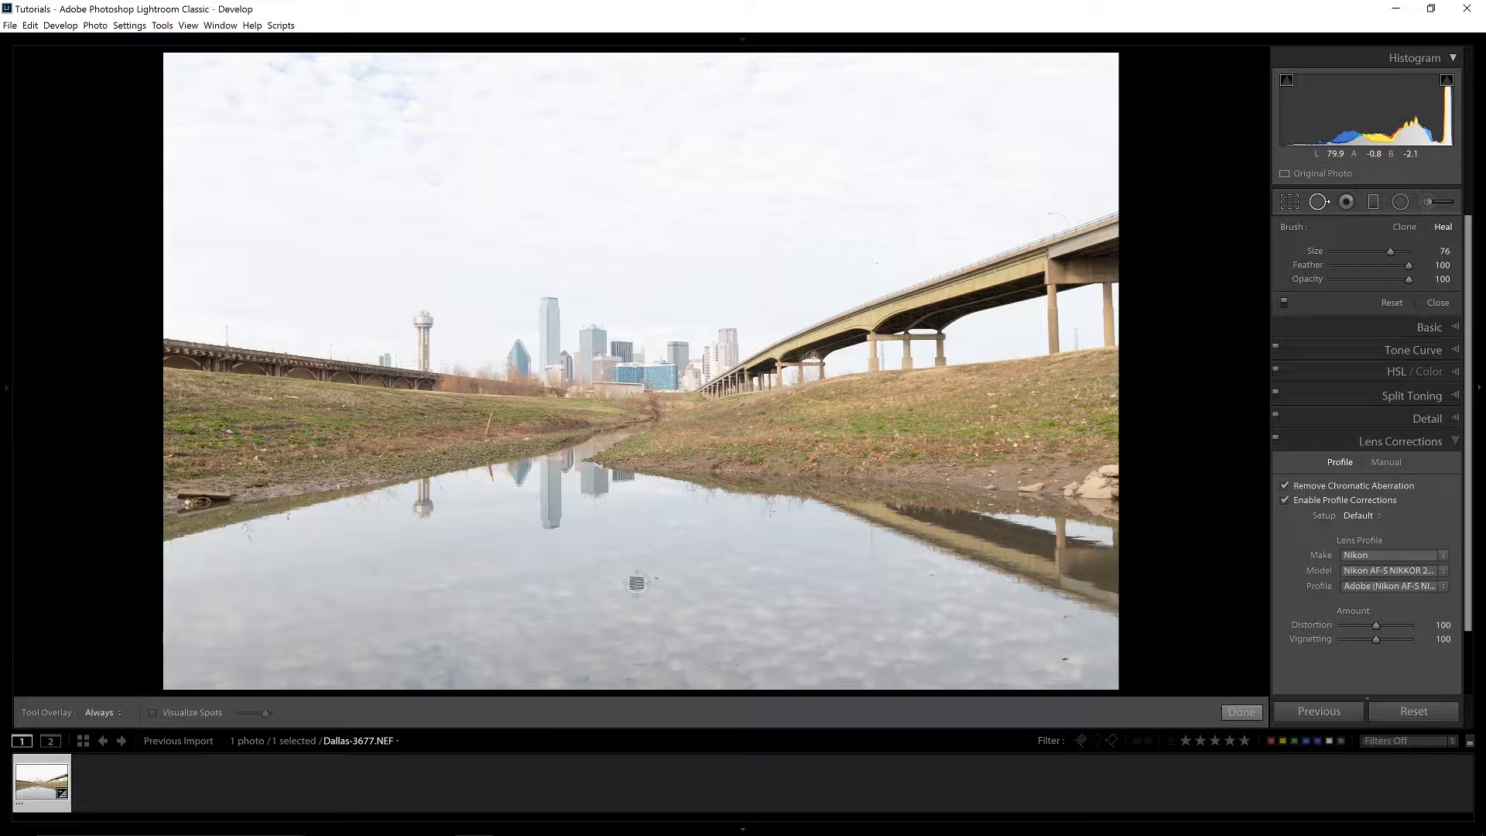
Open the photo in Photoshop and remove the dark debris from the water with the Spot Healing Brush at size 125
{"action": "key", "text": "ctrl+e"}
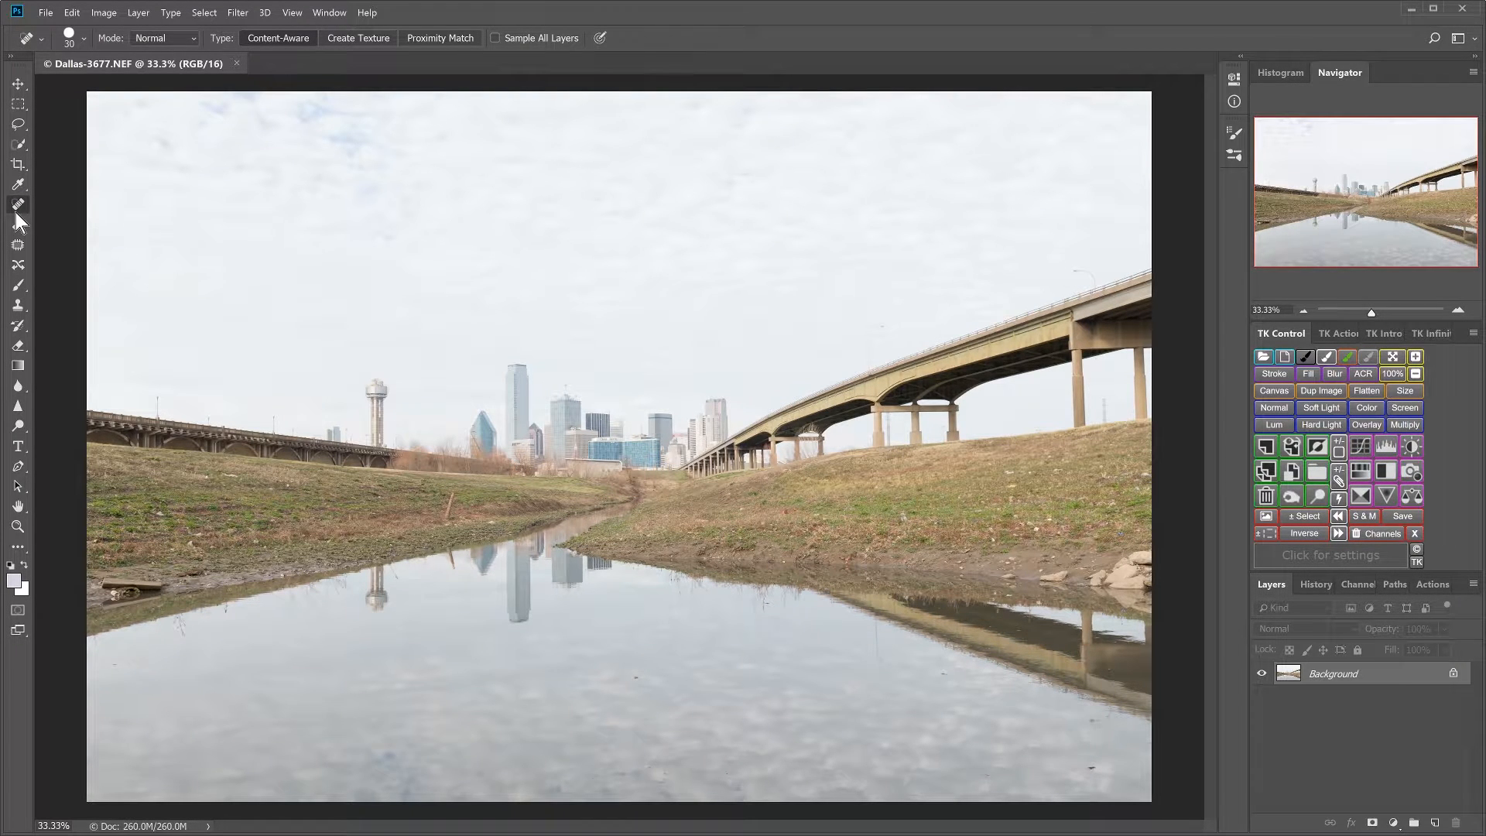
{"action": "key", "text": "bracketright"}
{"action": "key", "text": "bracketright"}
{"action": "key", "text": "bracketright"}
{"action": "key", "text": "bracketright"}
{"action": "key", "text": "bracketright"}
{"action": "key", "text": "bracketright"}
{"action": "key", "text": "bracketright"}
{"action": "key", "text": "bracketright"}
{"action": "key", "text": "bracketright"}
{"action": "key", "text": "bracketright"}
{"action": "left_click", "coordinate": [636, 678]}
{"action": "left_click", "coordinate": [944, 674]}
{"action": "left_click", "coordinate": [1093, 768]}
{"action": "left_click", "coordinate": [985, 774]}
Remove the wooden post on the left bank and its reflection in the water with the Spot Healing Brush at size 60
{"action": "left_click_drag", "start_coordinate": [1373, 314], "coordinate": [1385, 315]}
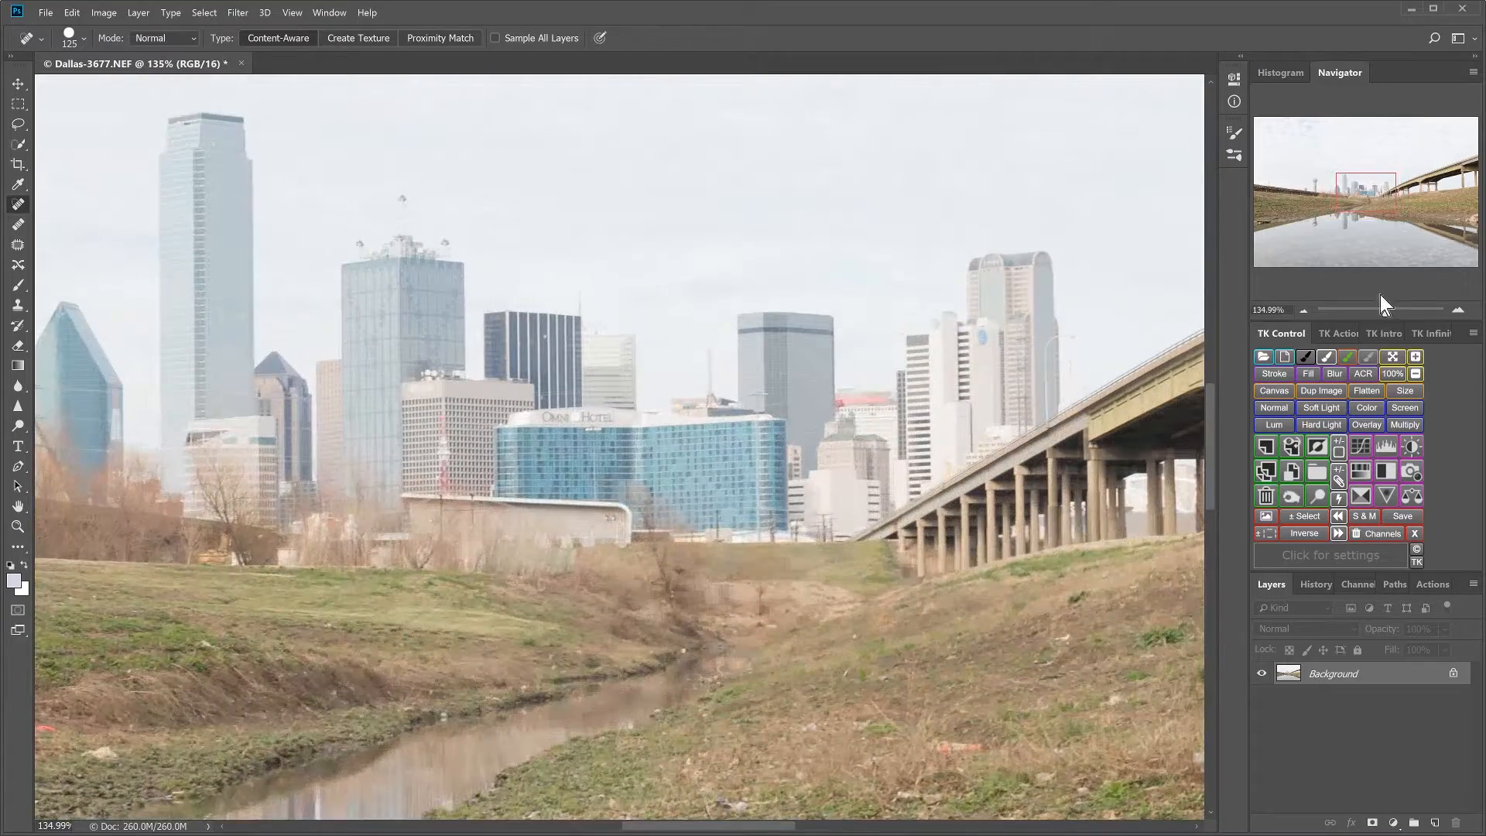
{"action": "left_click_drag", "start_coordinate": [1359, 199], "coordinate": [1332, 215]}
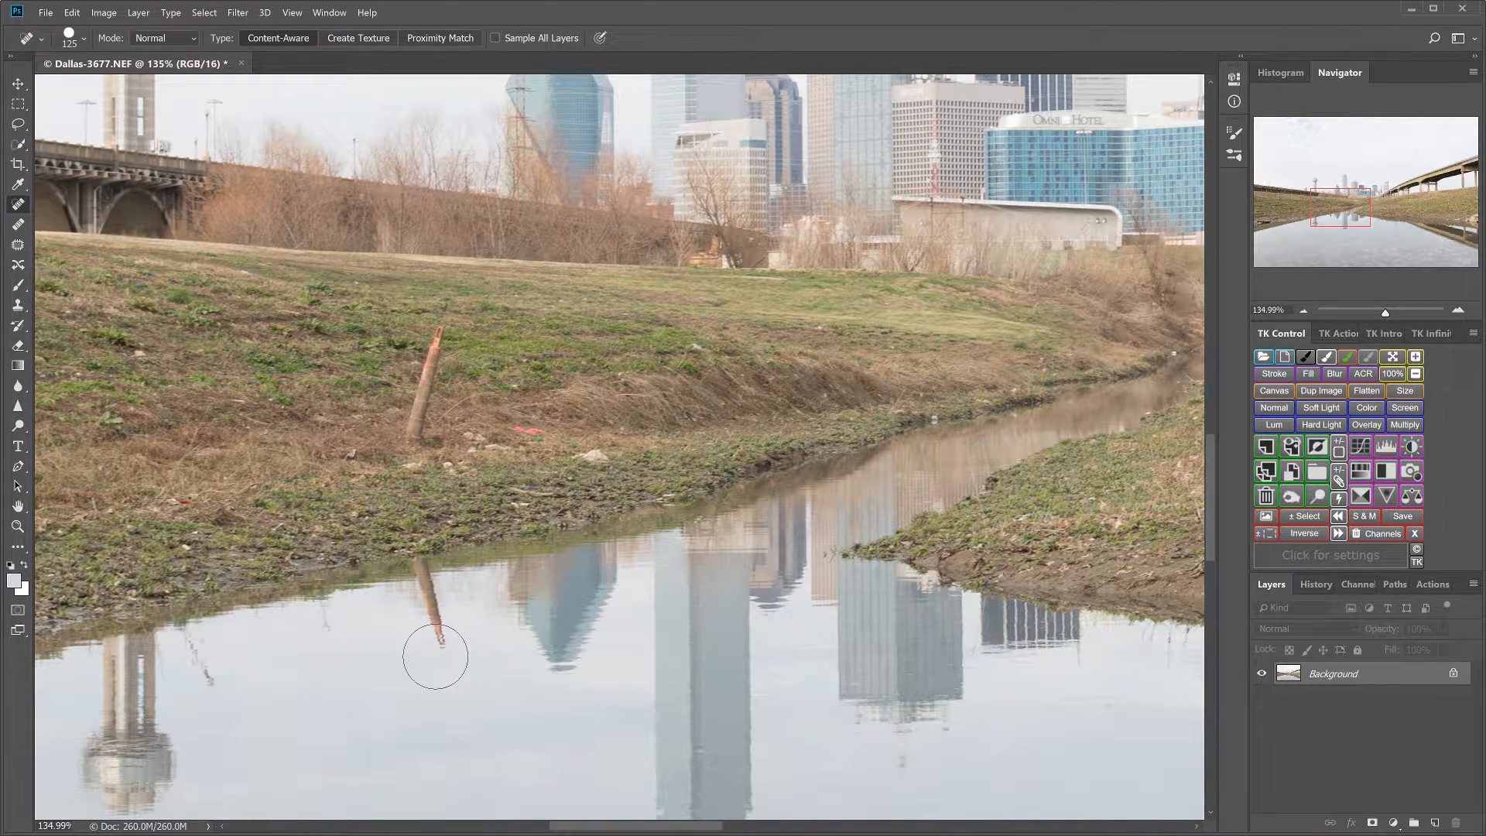
{"action": "key", "text": "bracketleft"}
{"action": "key", "text": "bracketleft"}
{"action": "key", "text": "bracketleft"}
{"action": "key", "text": "bracketleft"}
{"action": "key", "text": "bracketleft"}
{"action": "left_click_drag", "start_coordinate": [442, 642], "coordinate": [423, 568]}
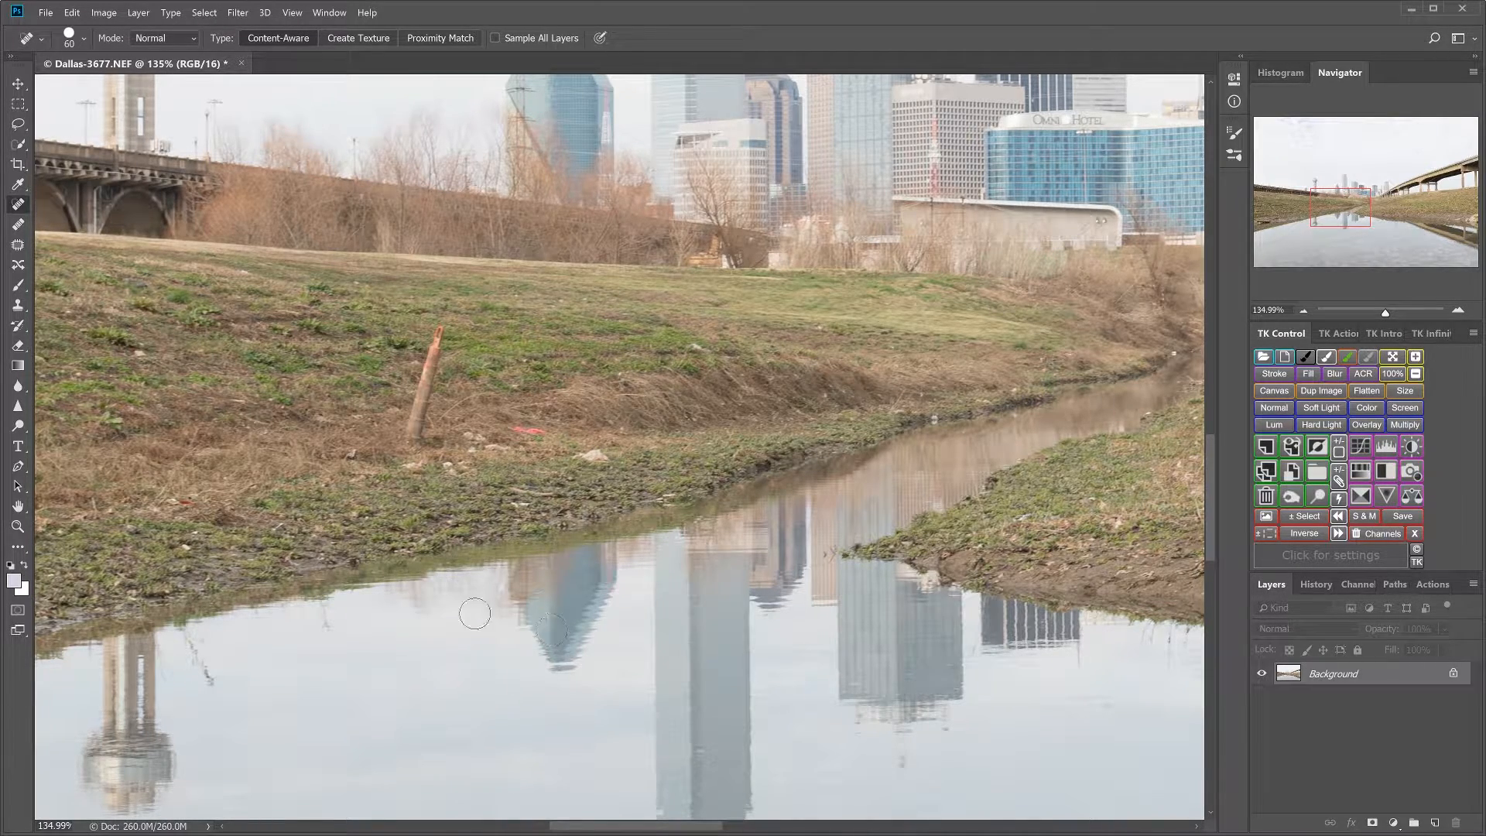
{"action": "left_click_drag", "start_coordinate": [412, 458], "coordinate": [441, 319]}
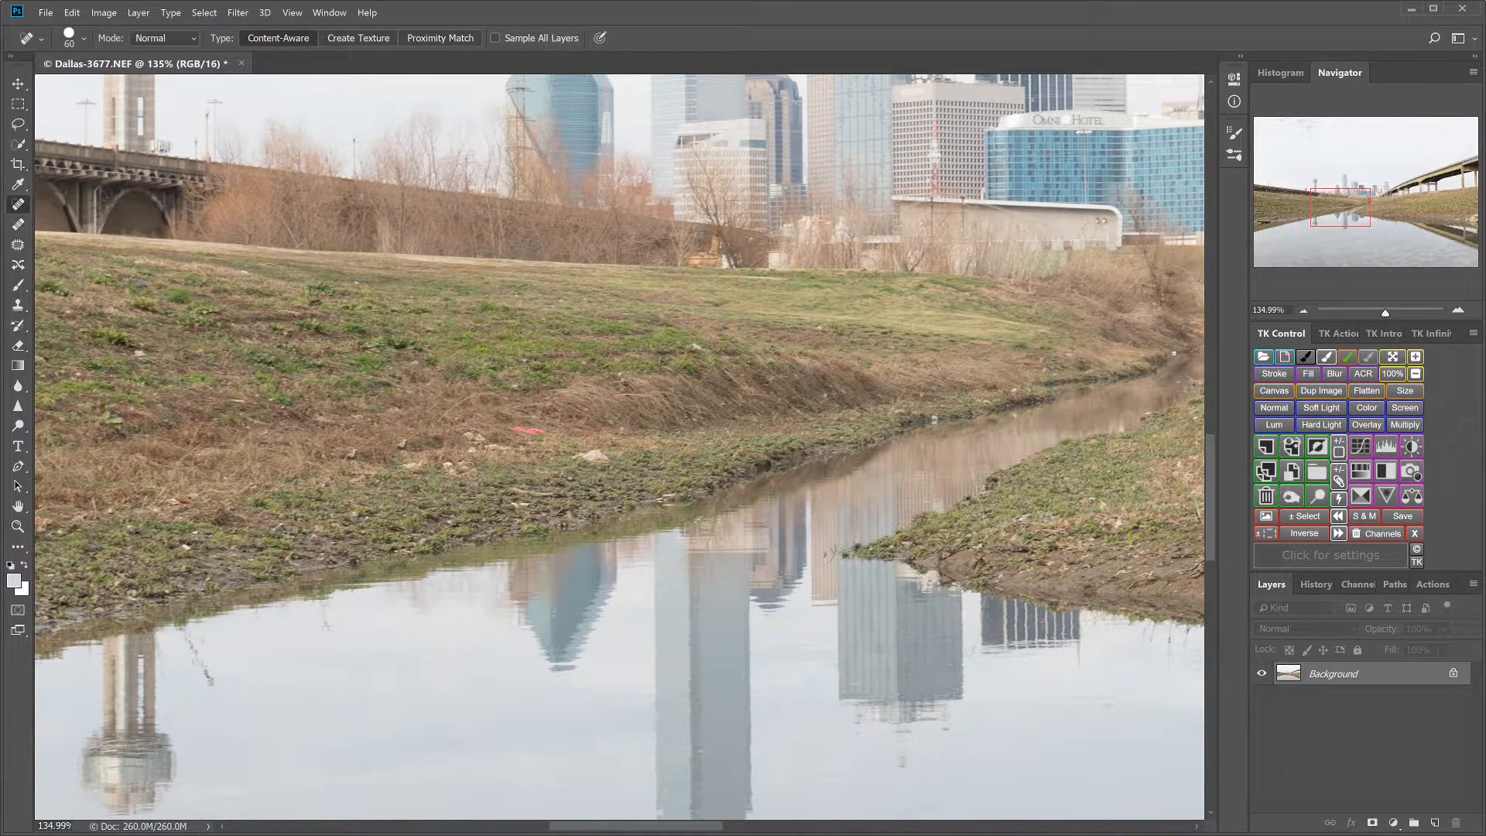
Heal the red litter and the small pale rocks on the left bank near the removed post
{"action": "left_click_drag", "start_coordinate": [507, 435], "coordinate": [597, 453]}
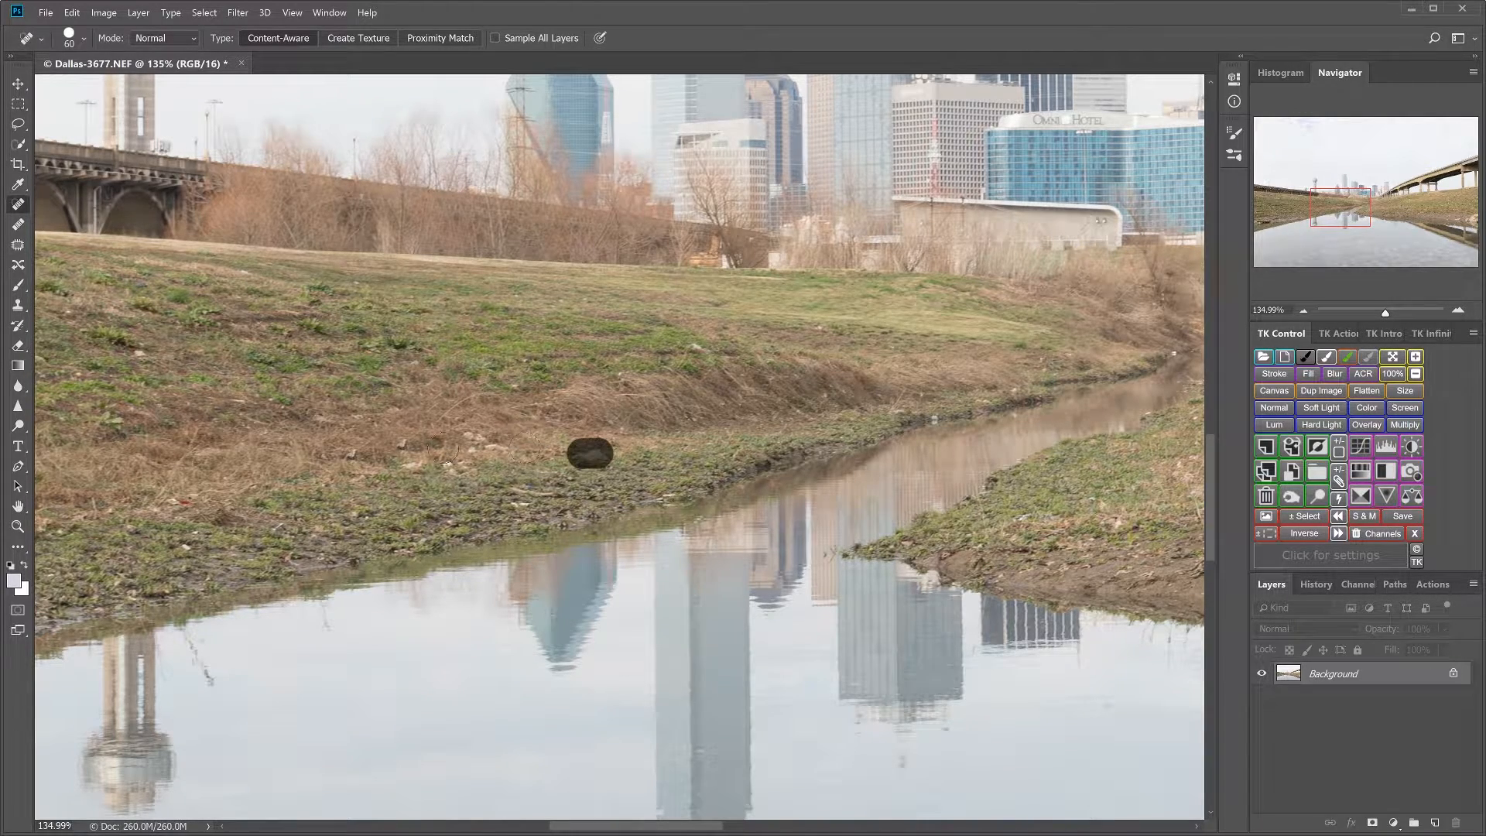
{"action": "left_click", "coordinate": [474, 438]}
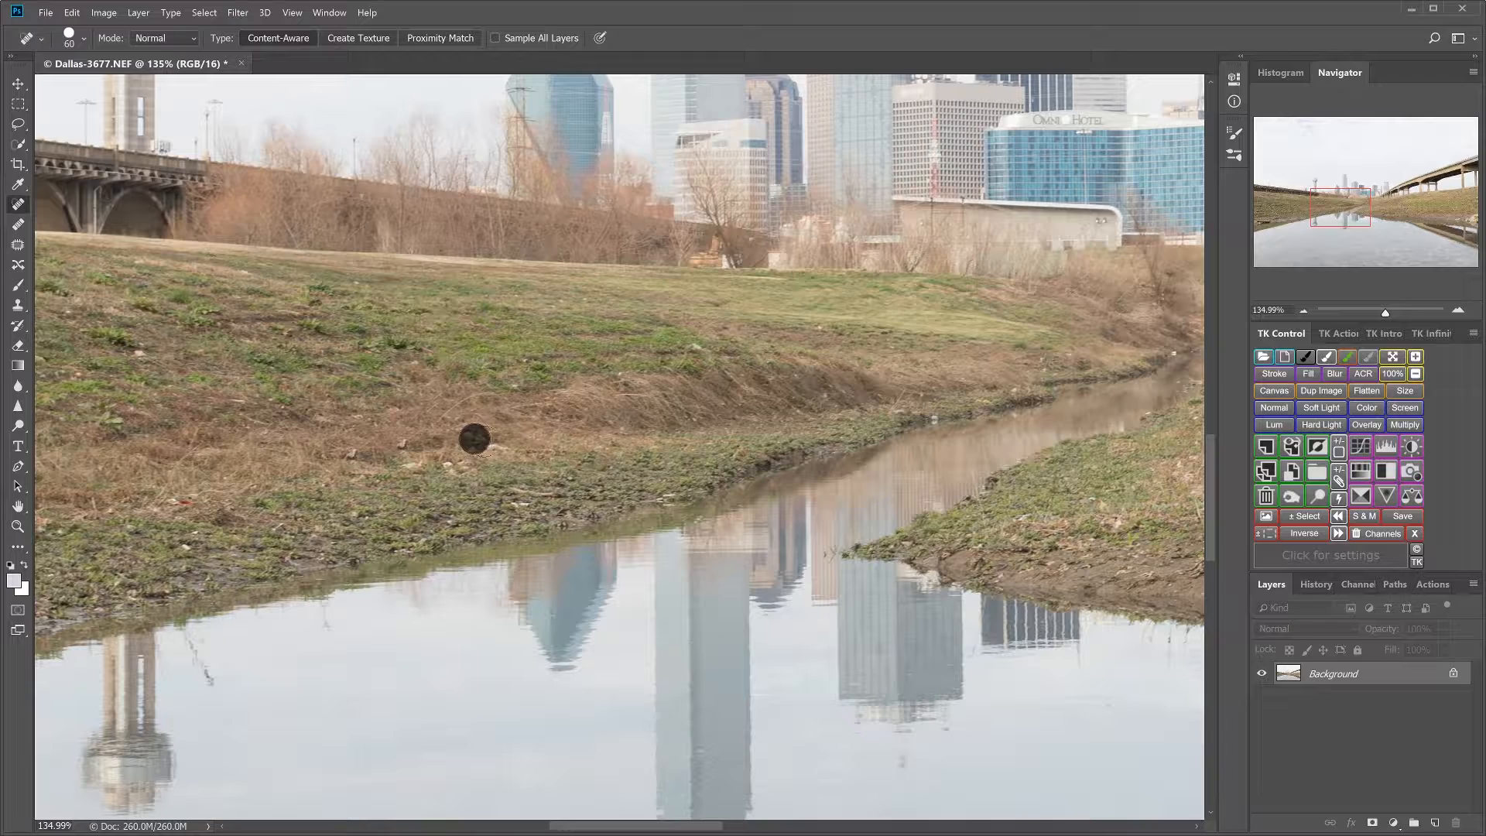
{"action": "left_click_drag", "start_coordinate": [473, 438], "coordinate": [496, 441]}
{"action": "left_click", "coordinate": [446, 459]}
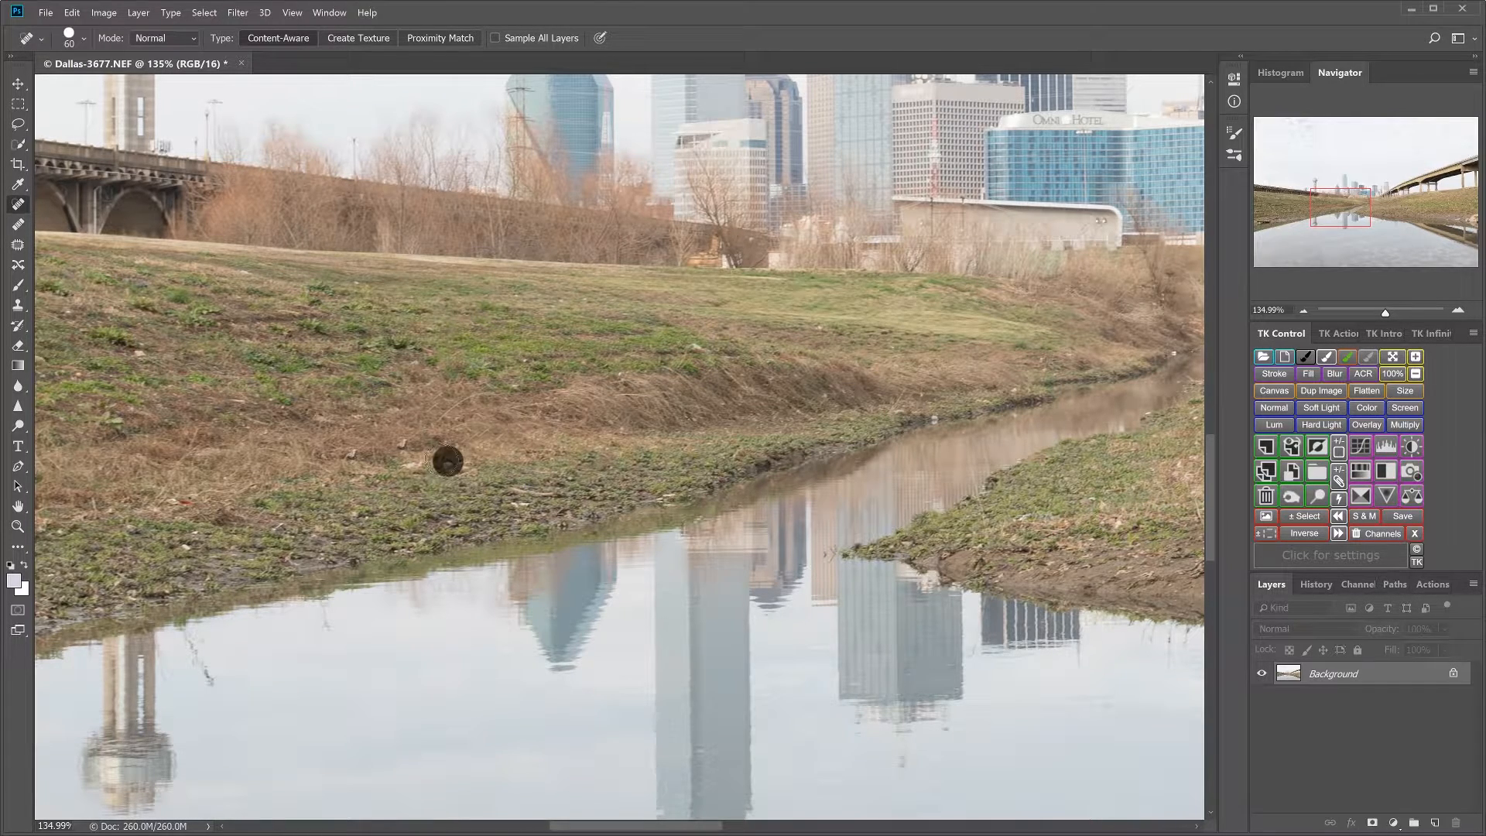
{"action": "left_click", "coordinate": [396, 447]}
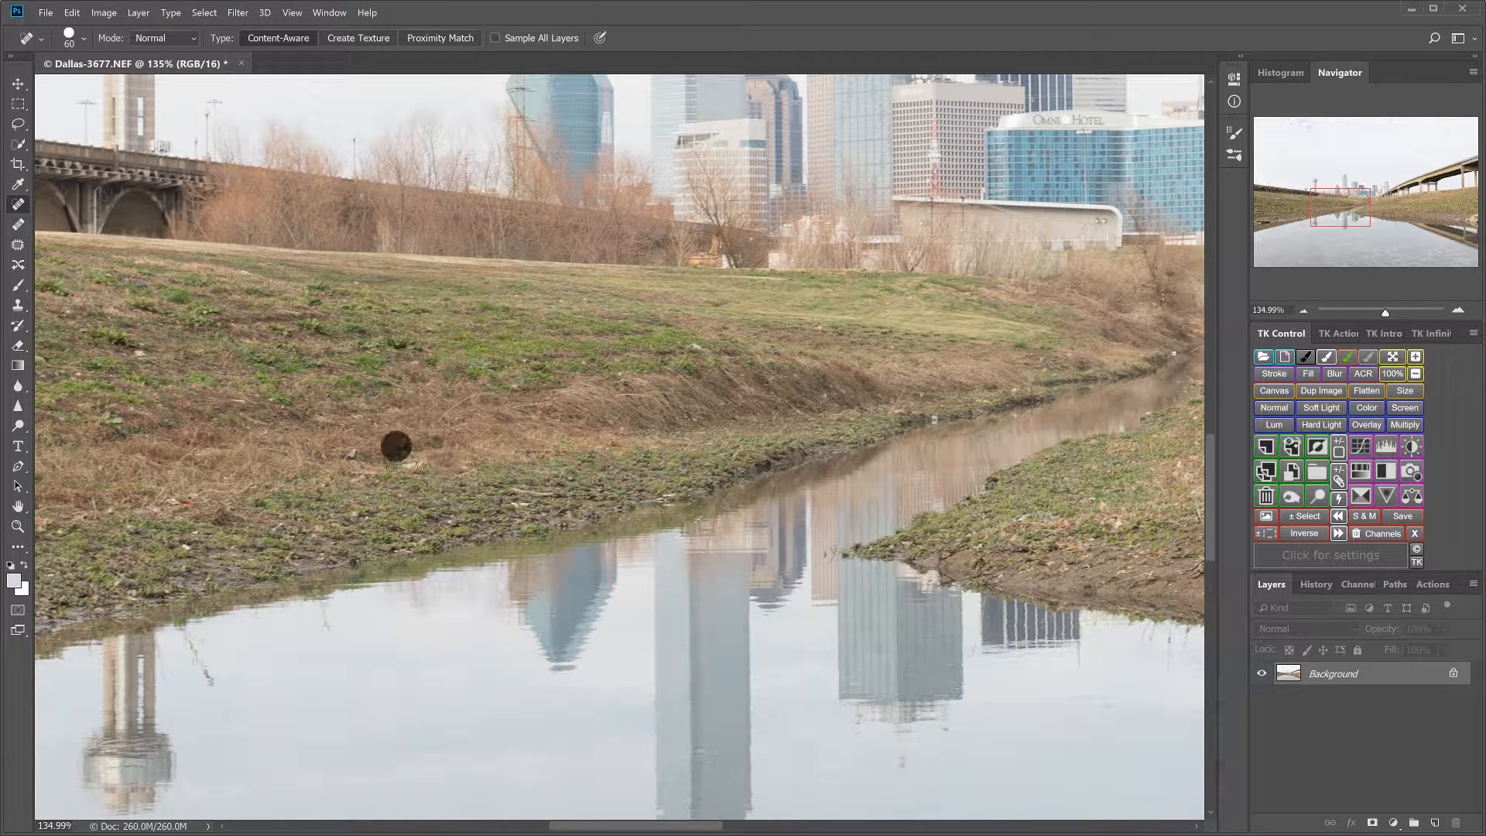
{"action": "left_click", "coordinate": [411, 465]}
{"action": "left_click", "coordinate": [351, 451]}
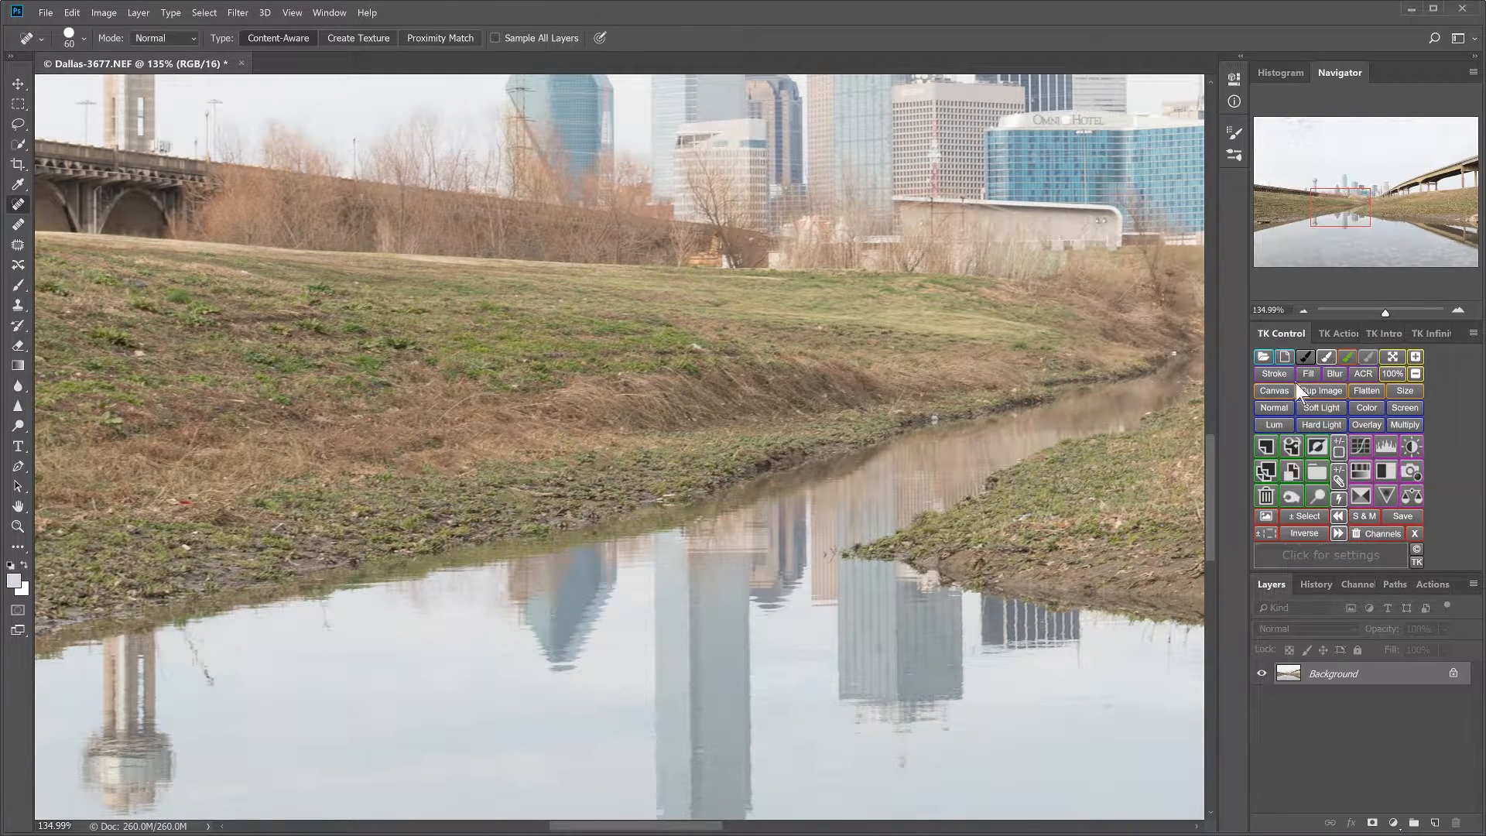
Examine the foreground water up close for remaining floating specks
{"action": "left_click_drag", "start_coordinate": [1384, 311], "coordinate": [1394, 316]}
{"action": "left_click_drag", "start_coordinate": [1343, 206], "coordinate": [1363, 266]}
{"action": "left_click_drag", "start_coordinate": [1394, 312], "coordinate": [1389, 313]}
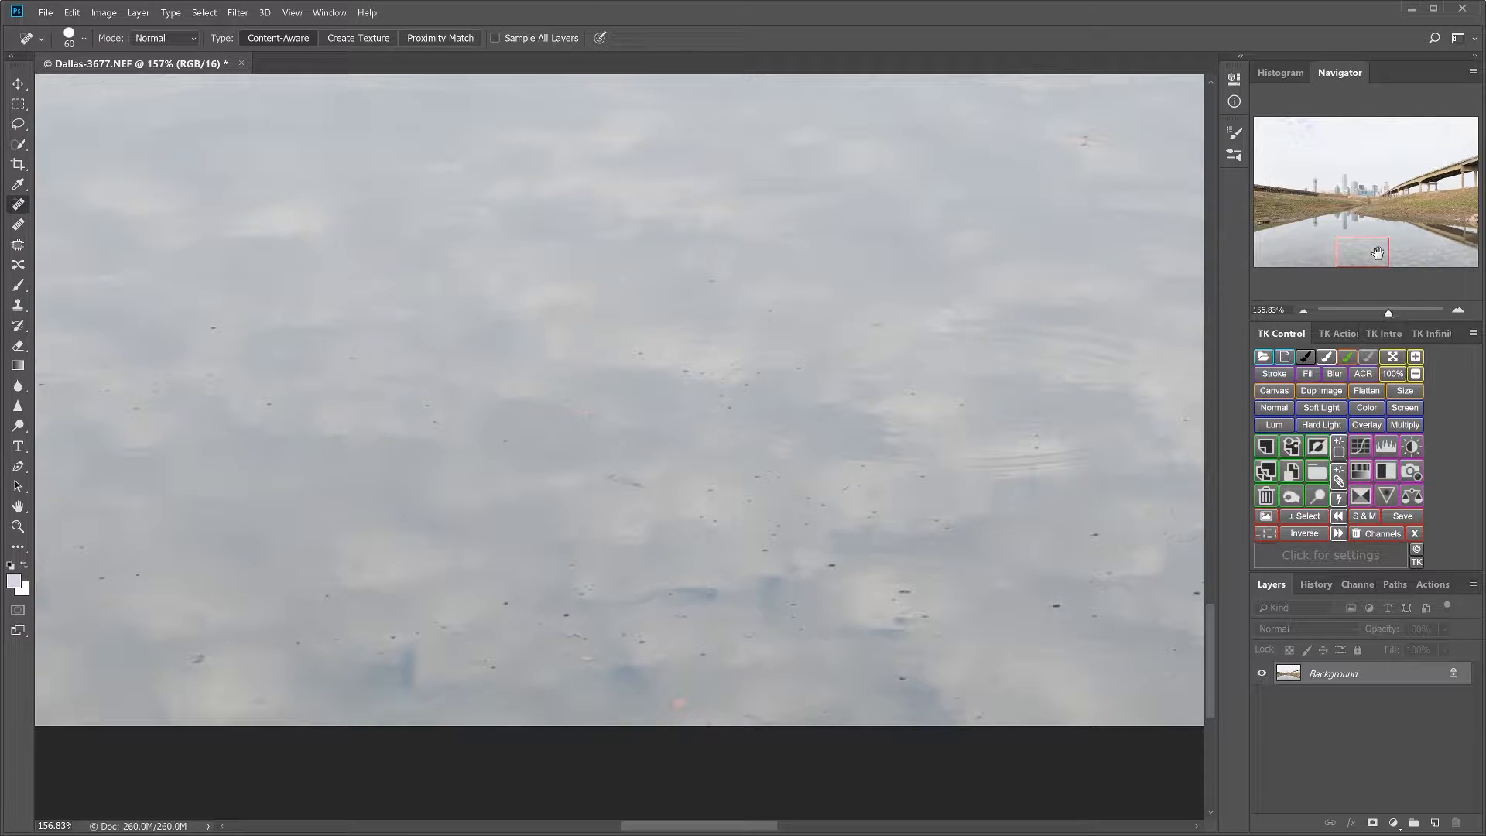
{"action": "left_click_drag", "start_coordinate": [1374, 252], "coordinate": [1373, 279]}
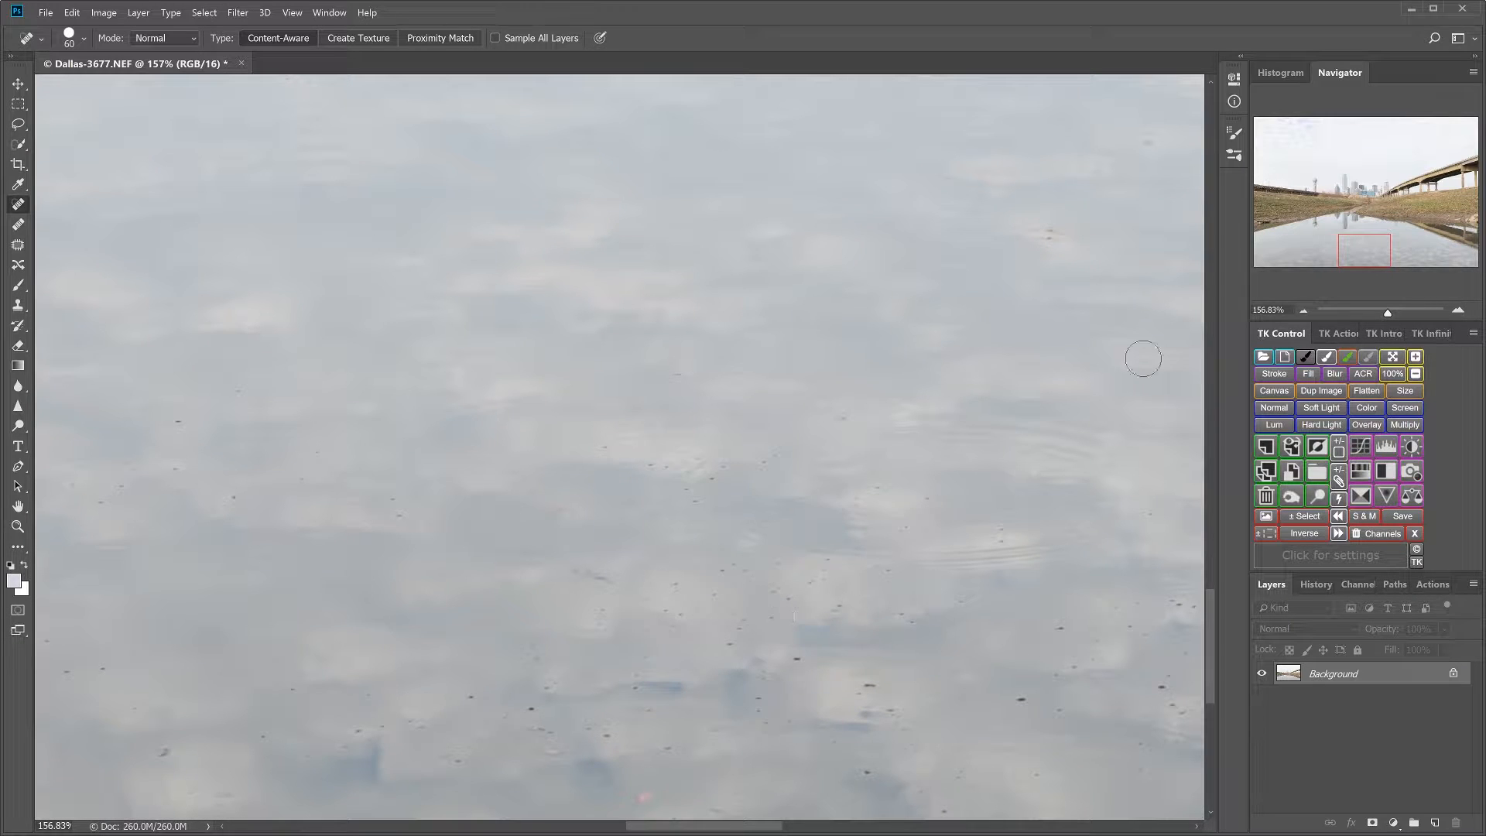
{"action": "left_click_drag", "start_coordinate": [1385, 312], "coordinate": [1369, 314]}
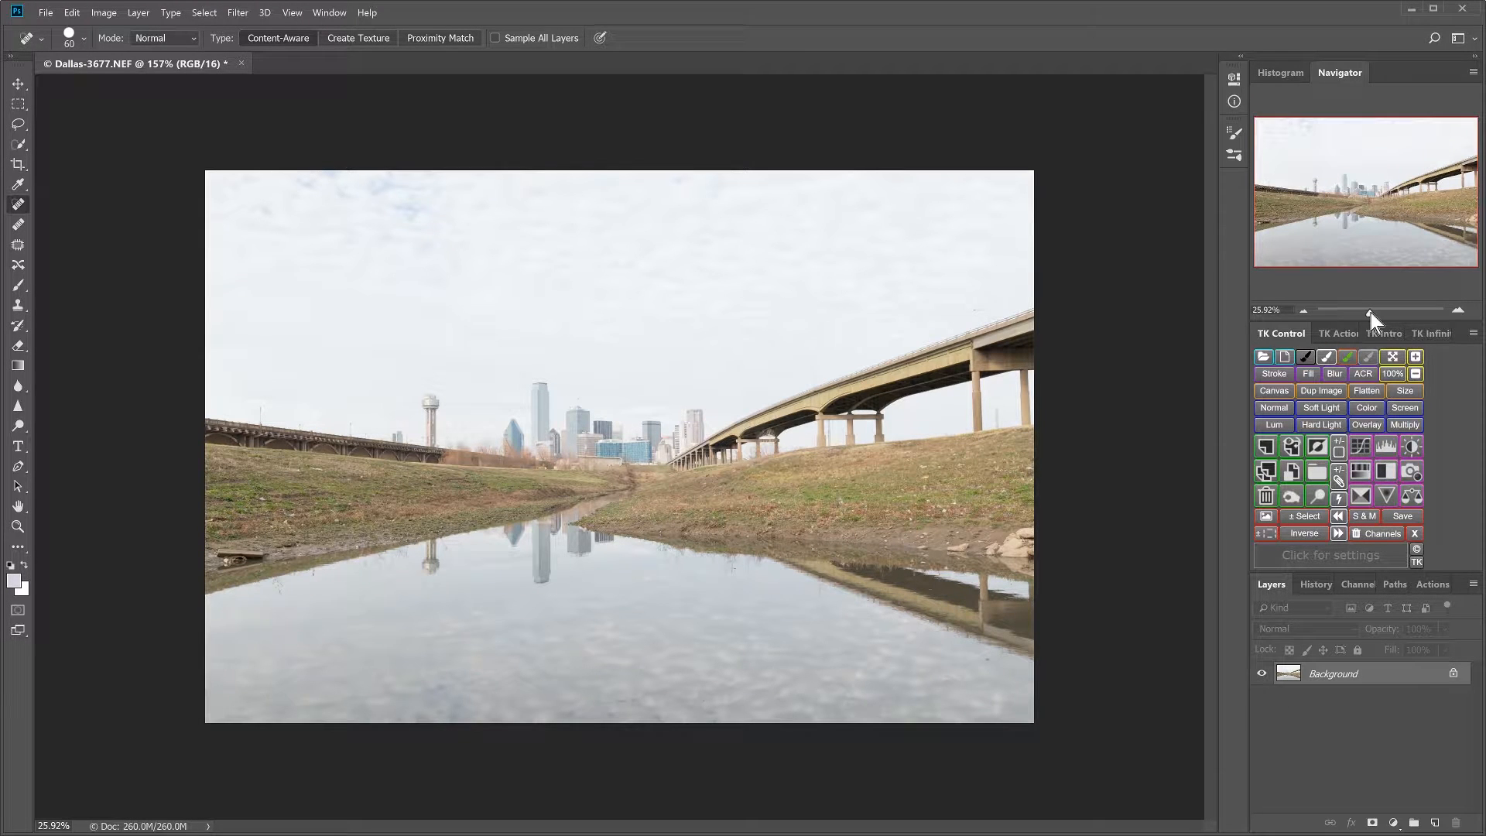
{"action": "left_click_drag", "start_coordinate": [1369, 312], "coordinate": [1380, 311]}
{"action": "left_click_drag", "start_coordinate": [1364, 232], "coordinate": [1357, 241]}
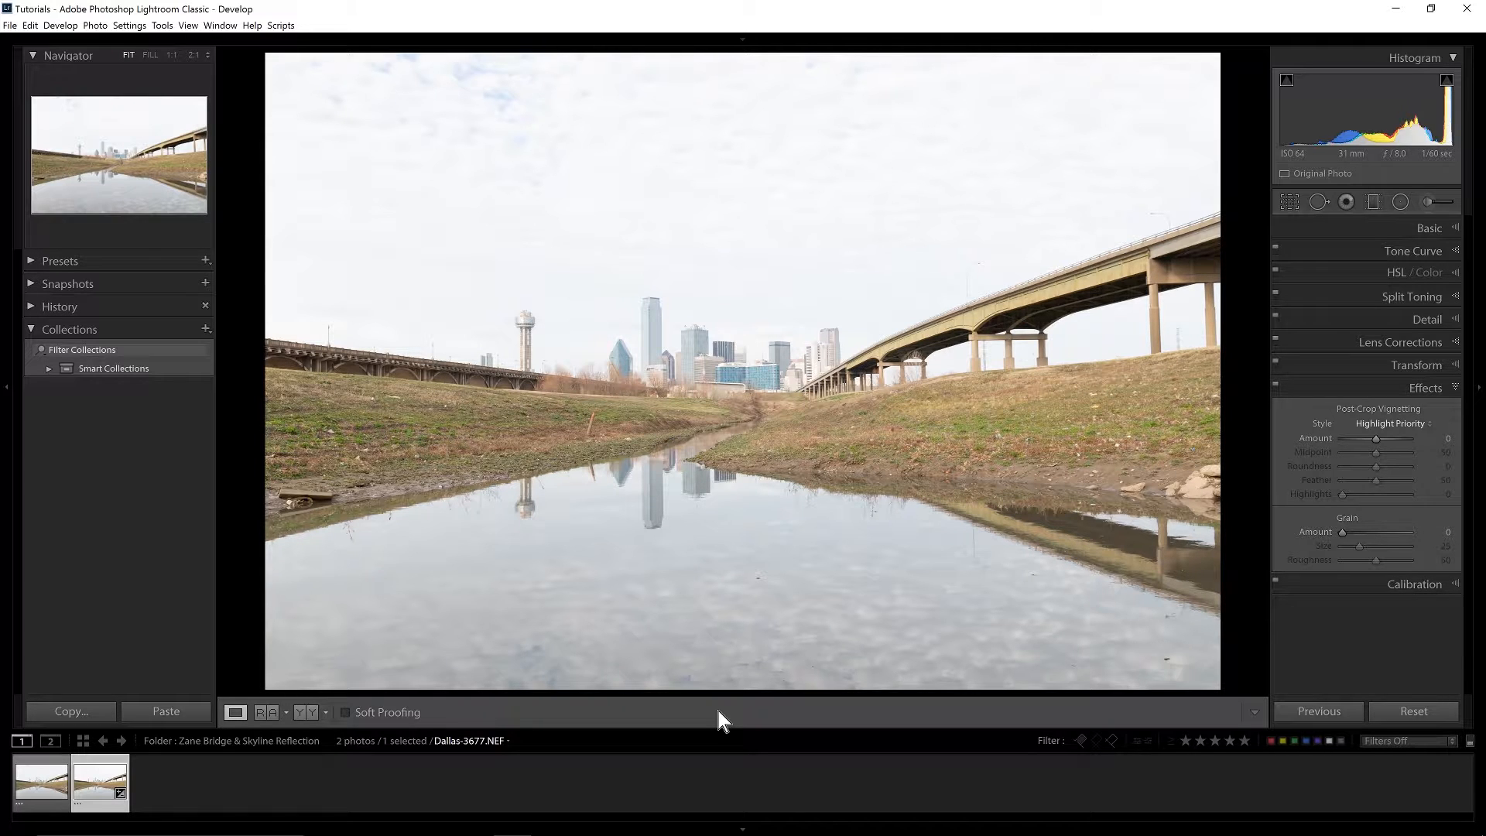
Compare the original Dallas-3677.NEF with the retouched Dallas-3677-Edit-2.tif in Lightroom, including the foreground water at 1:1
{"action": "left_click", "coordinate": [40, 797]}
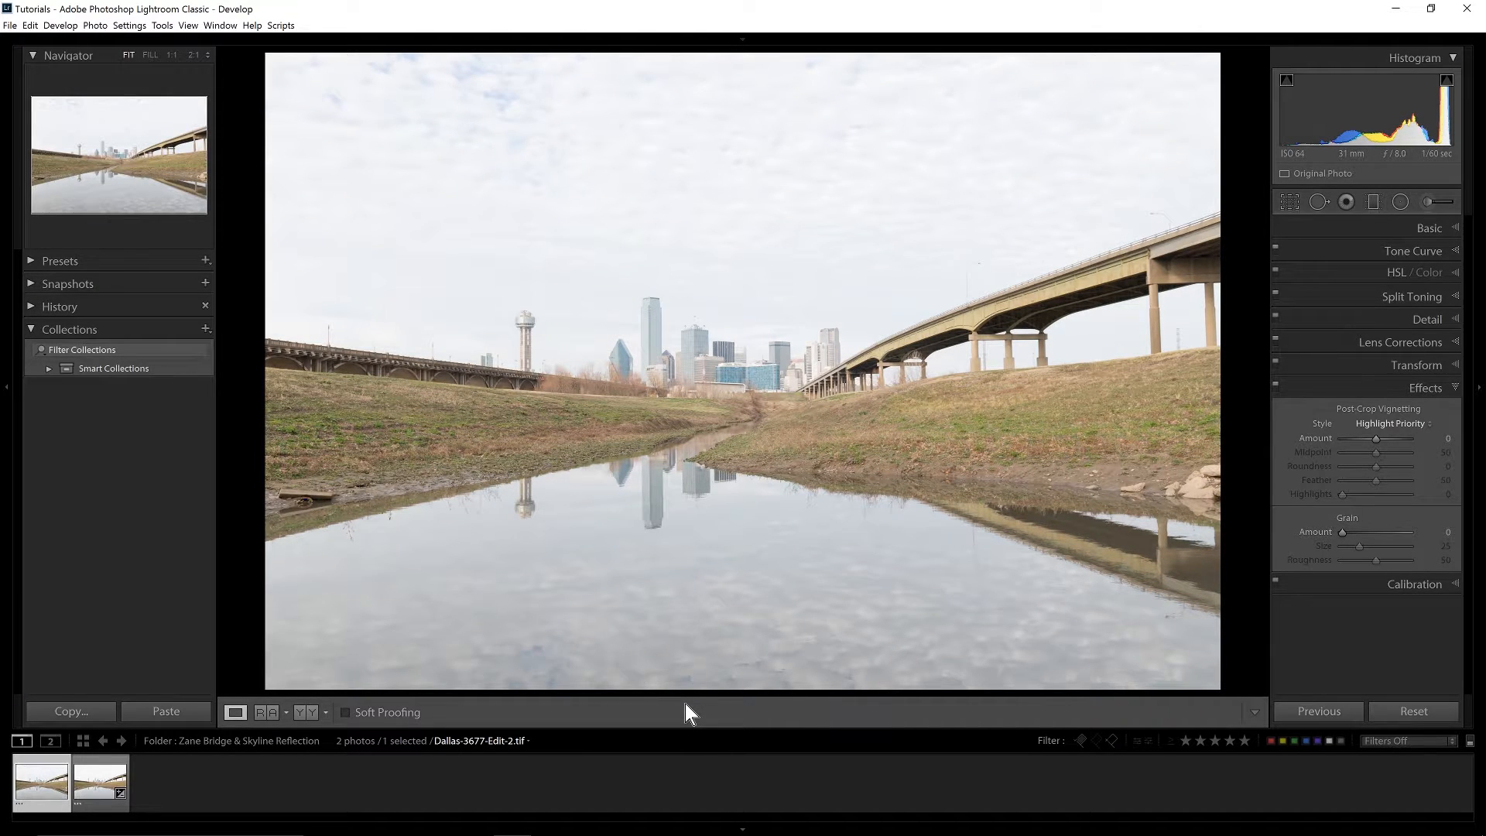
{"action": "left_click", "coordinate": [50, 805]}
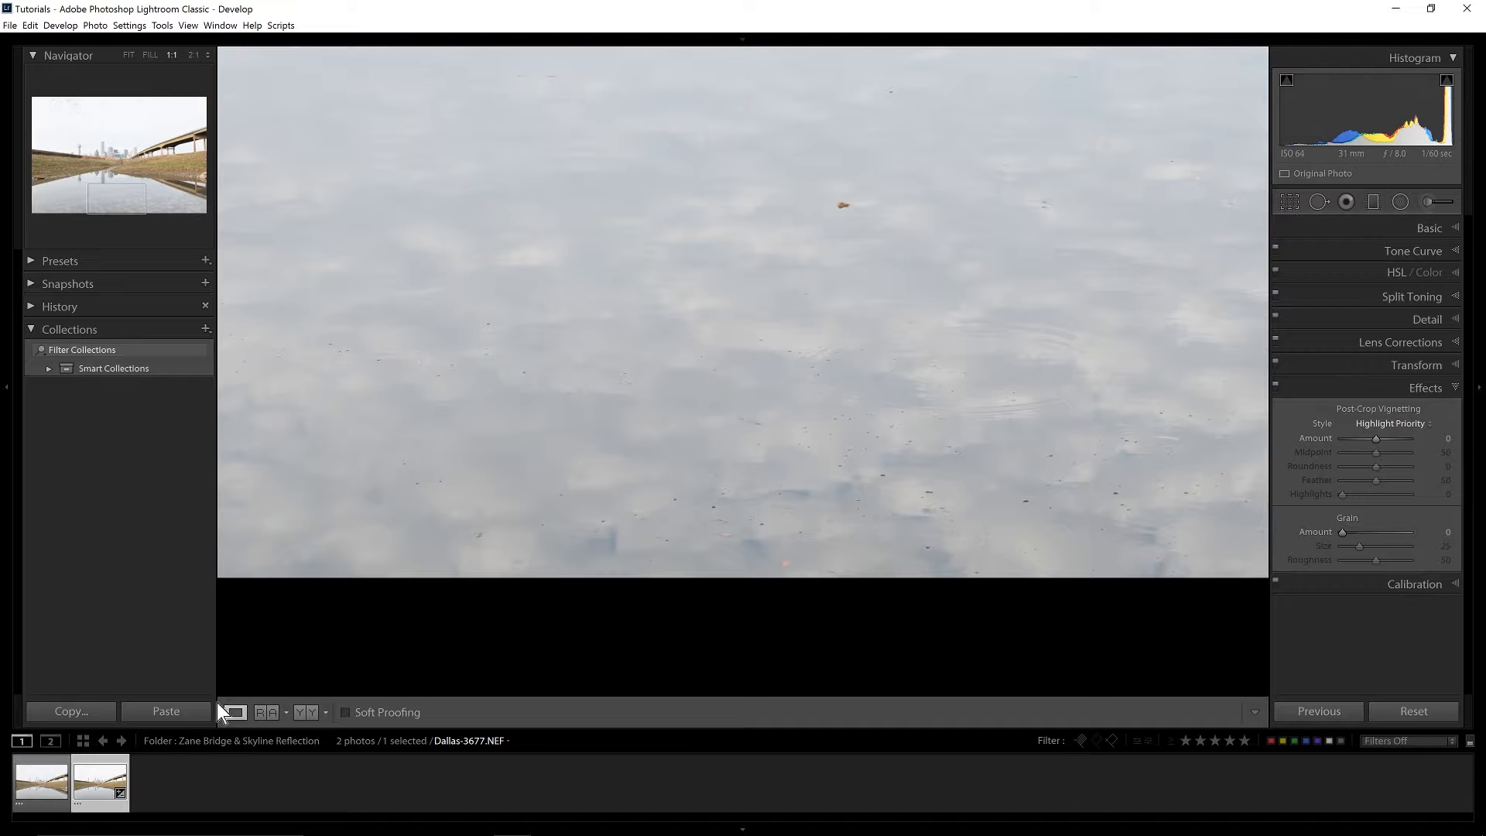
{"action": "left_click", "coordinate": [44, 805]}
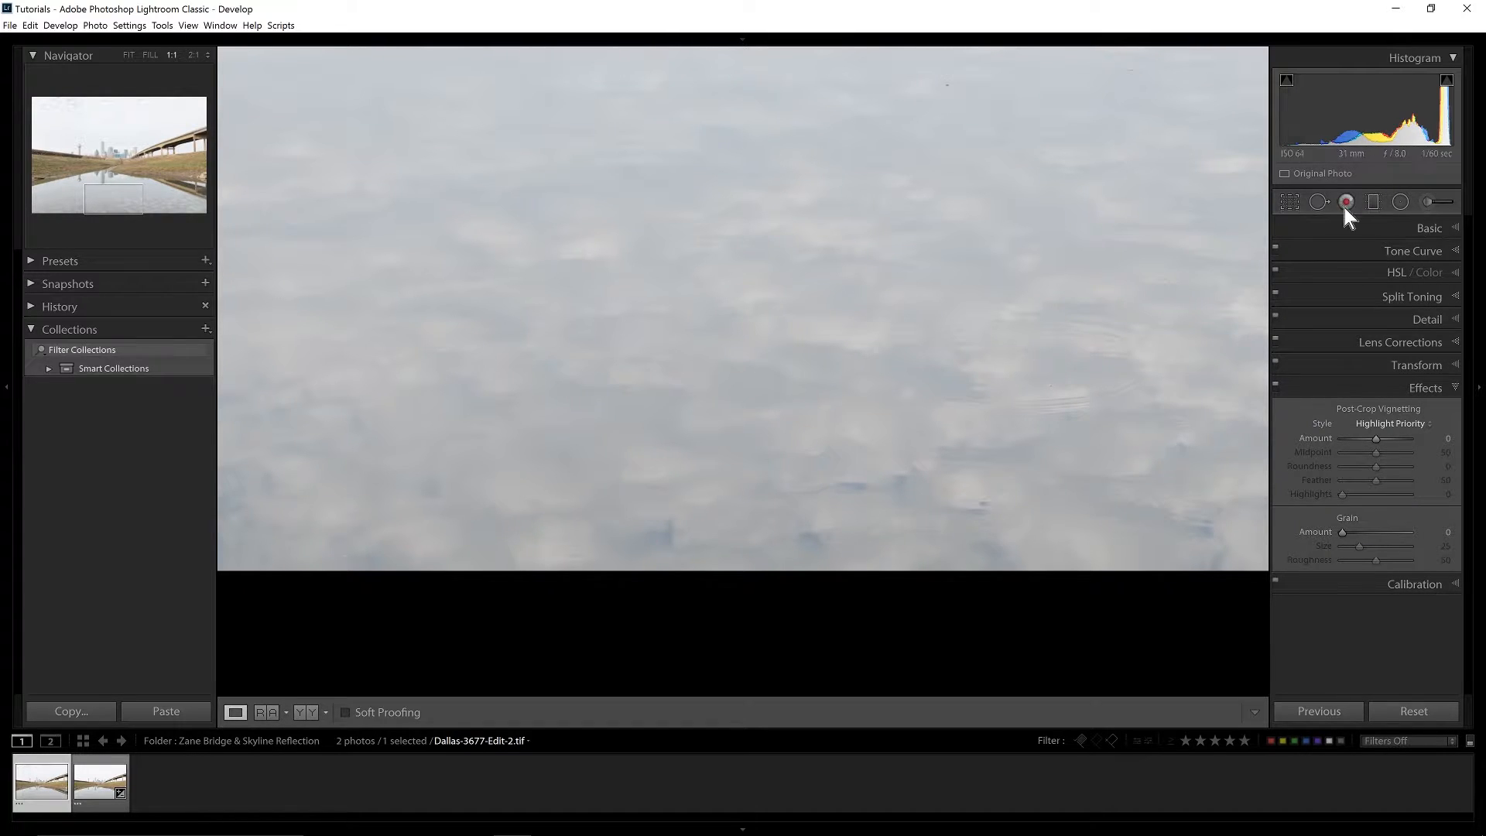
Heal the leftover speck in the water of Dallas-3677-Edit-2.tif with a size 26 spot removal, and return to the full view
{"action": "left_click", "coordinate": [1320, 201]}
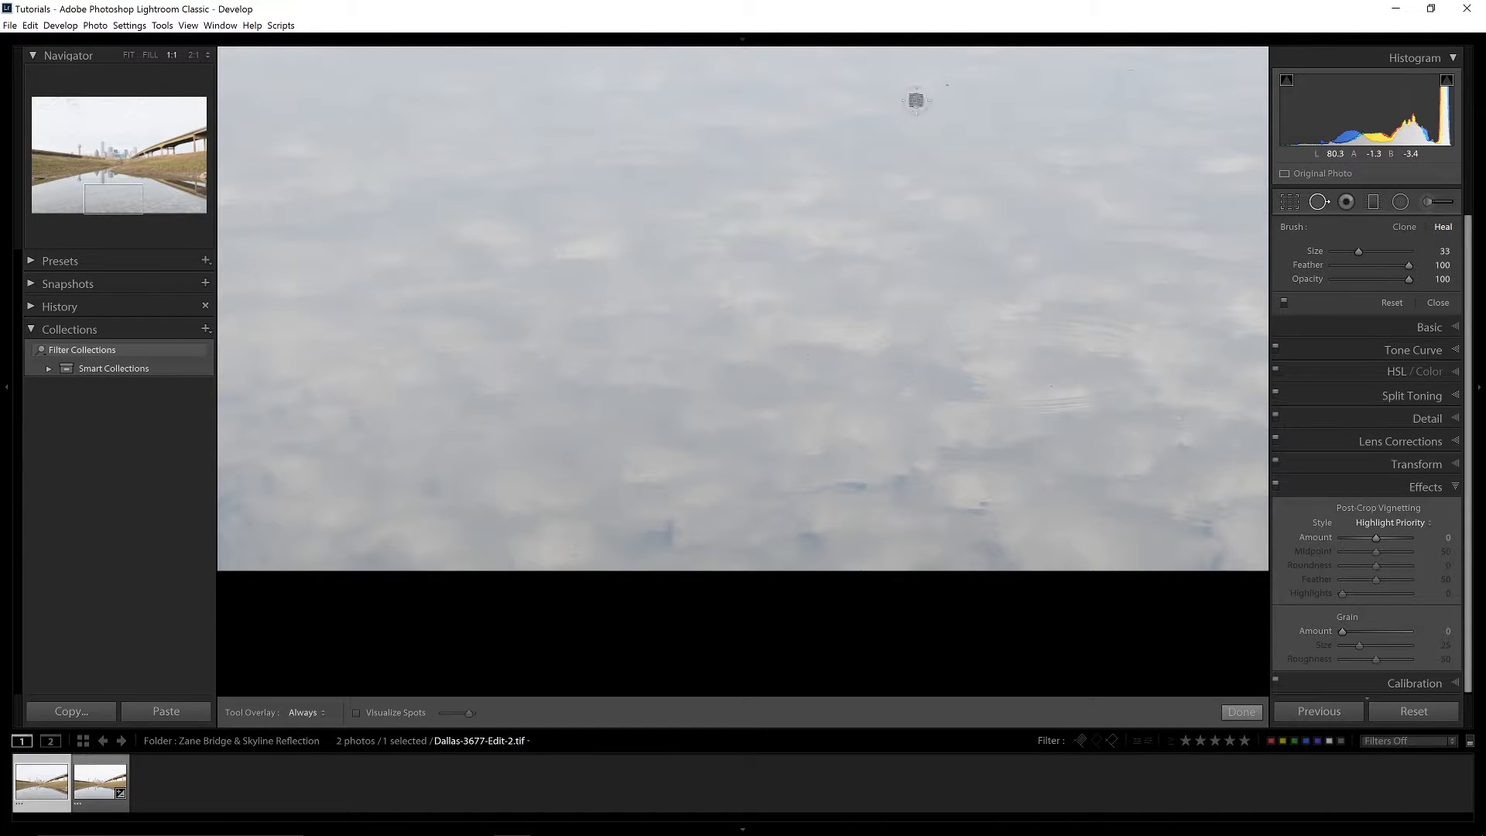
{"action": "scroll", "coordinate": [948, 85], "scroll_direction": "down", "scroll_amount": 3}
{"action": "left_click", "coordinate": [947, 84]}
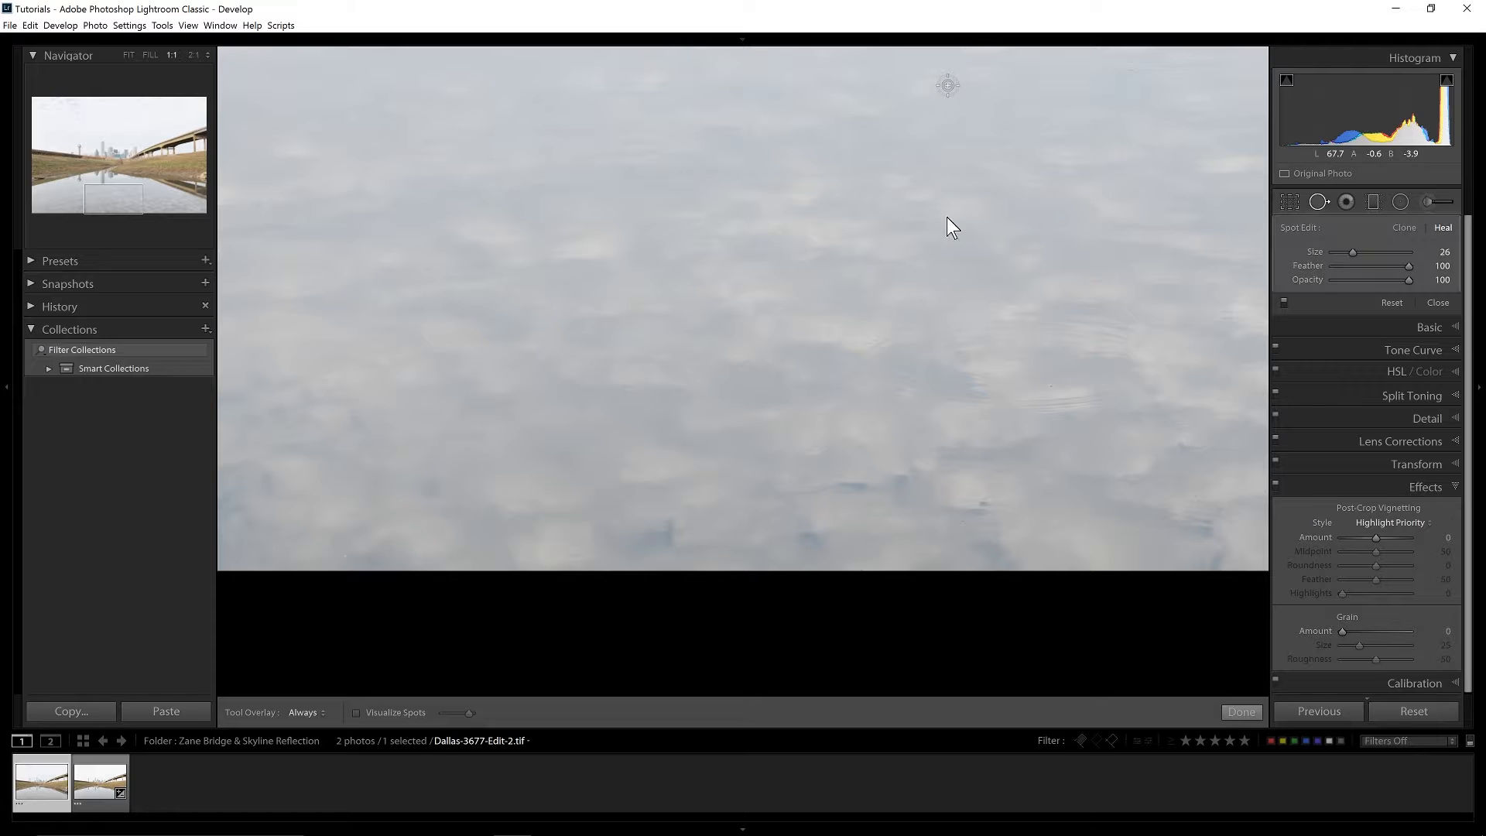
{"action": "left_click", "coordinate": [1317, 200]}
{"action": "key", "text": "z"}
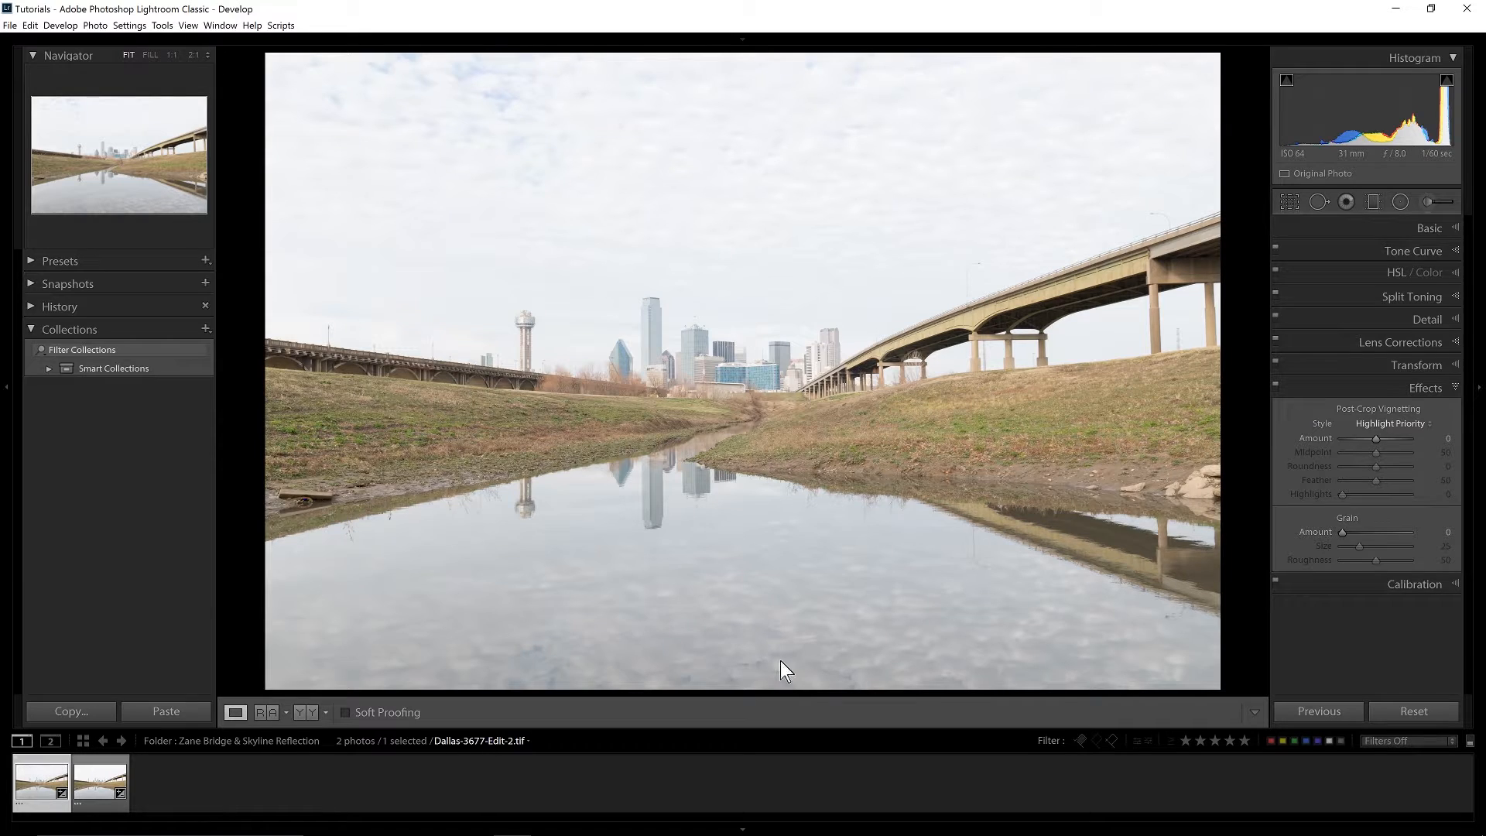
Set the photo's Clarity to +100 and boost its Vibrance moderately in the Basic adjustments
{"action": "left_click", "coordinate": [1366, 228]}
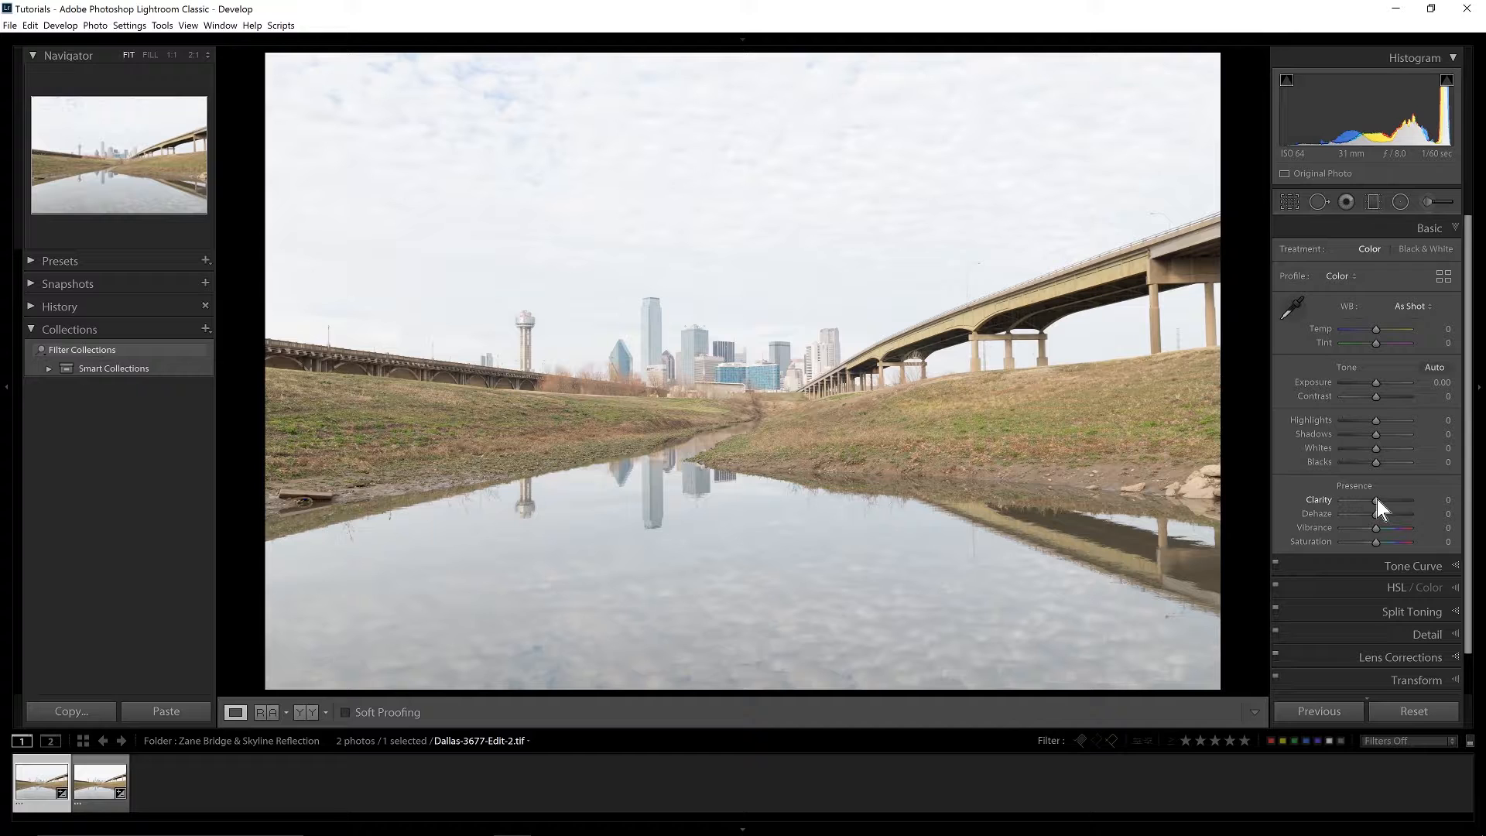
{"action": "left_click_drag", "start_coordinate": [1376, 500], "coordinate": [1412, 500]}
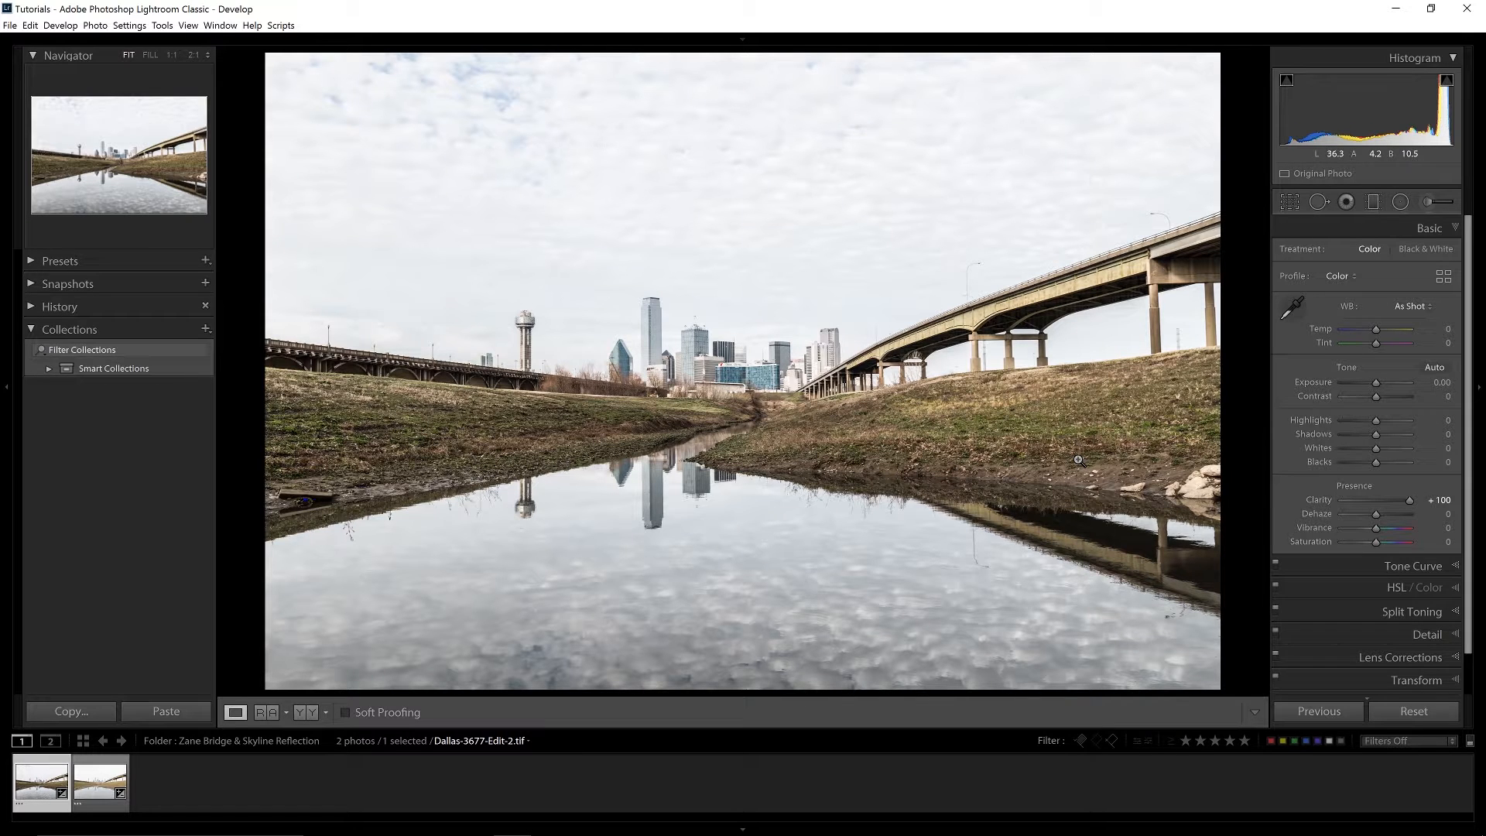
{"action": "left_click_drag", "start_coordinate": [1406, 501], "coordinate": [1451, 518]}
{"action": "left_click_drag", "start_coordinate": [1393, 530], "coordinate": [1396, 526]}
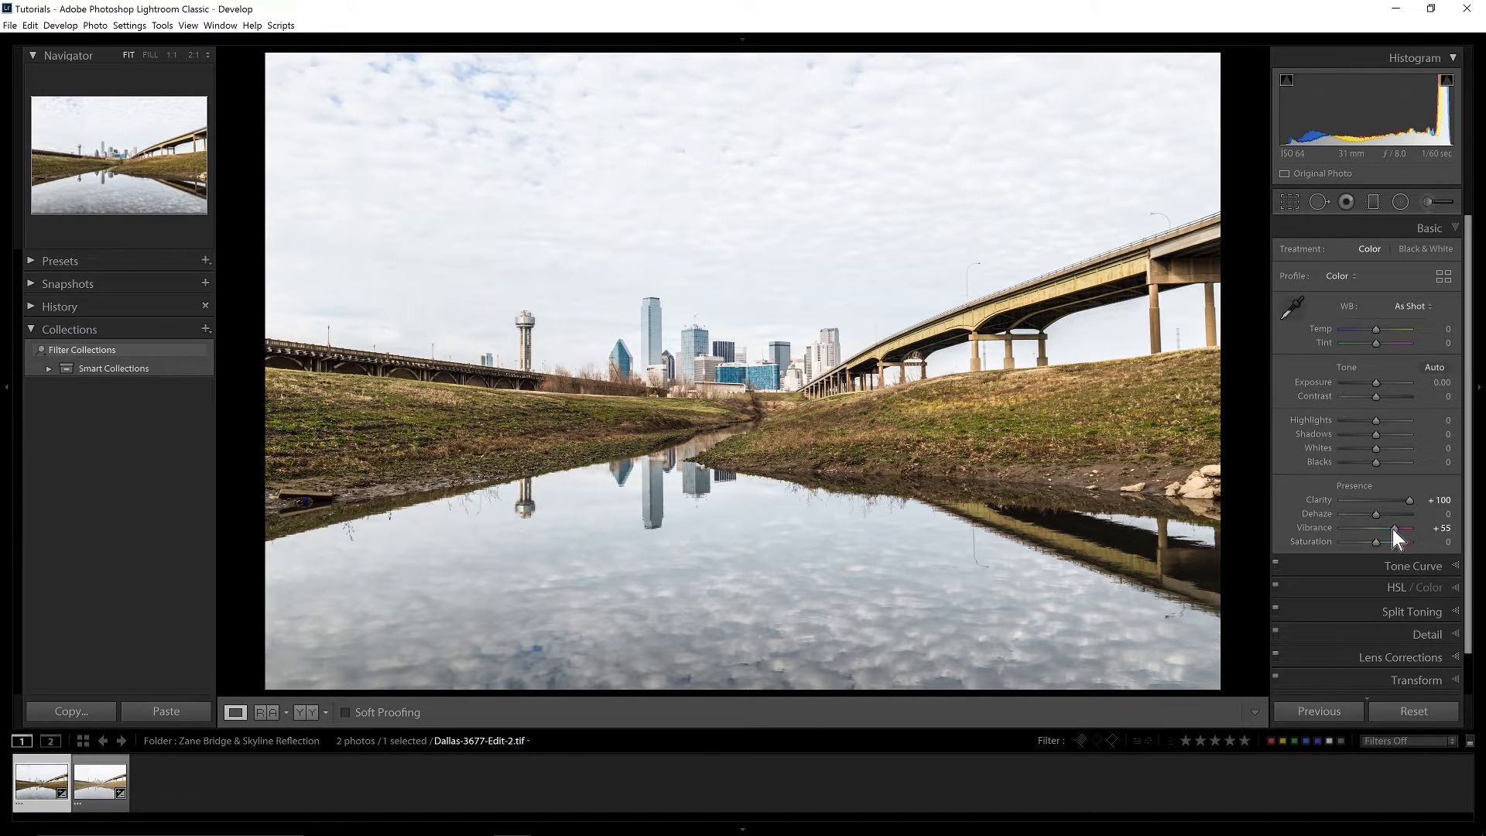
{"action": "left_click_drag", "start_coordinate": [1394, 527], "coordinate": [1389, 529]}
Add a slightly tilted graduated filter over the sky, fading out at the skyline, with Exposure at −1.22
{"action": "left_click", "coordinate": [1373, 202]}
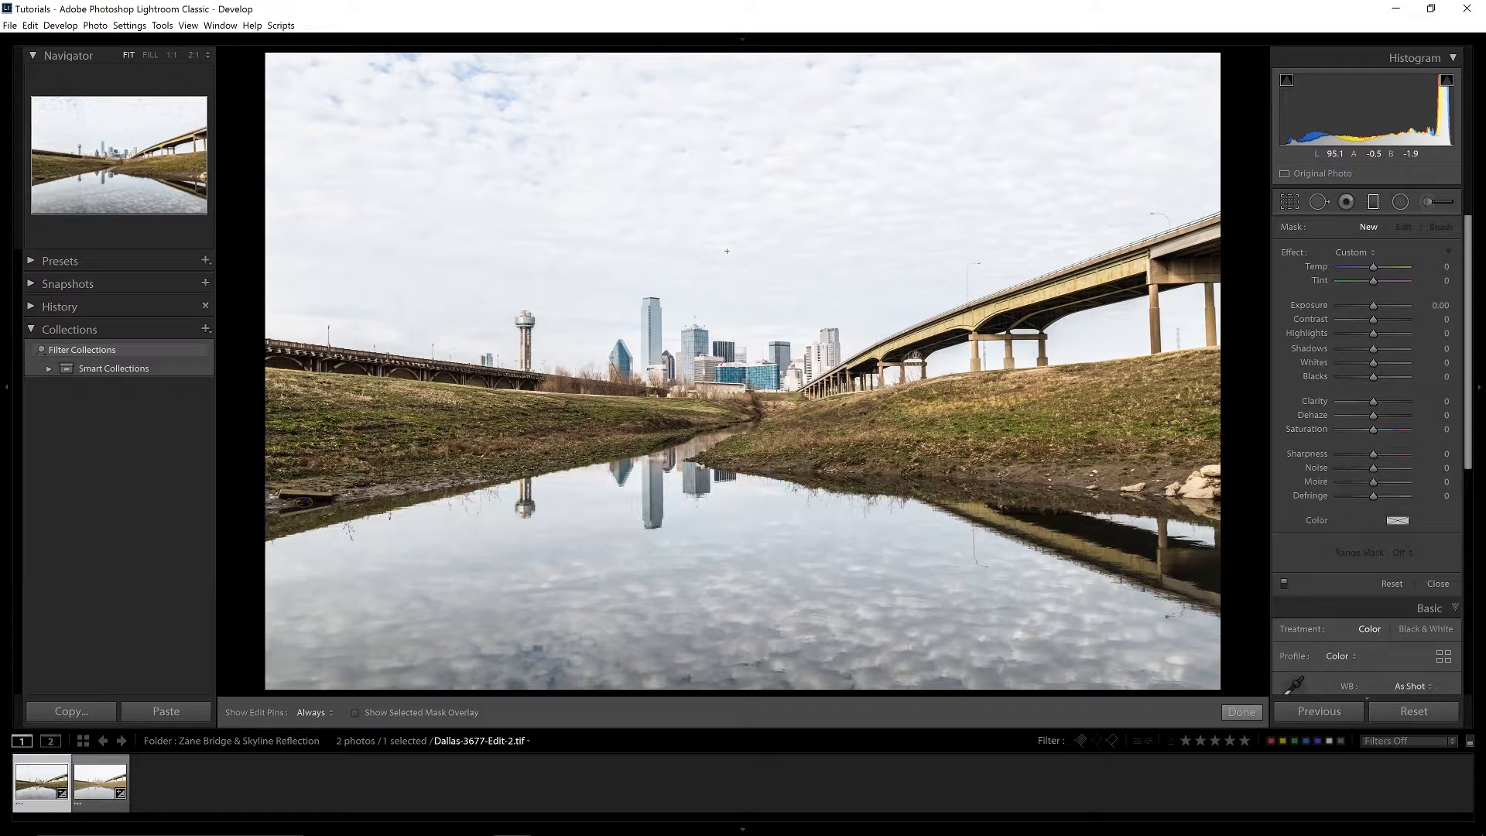
{"action": "left_click_drag", "start_coordinate": [729, 252], "coordinate": [739, 347]}
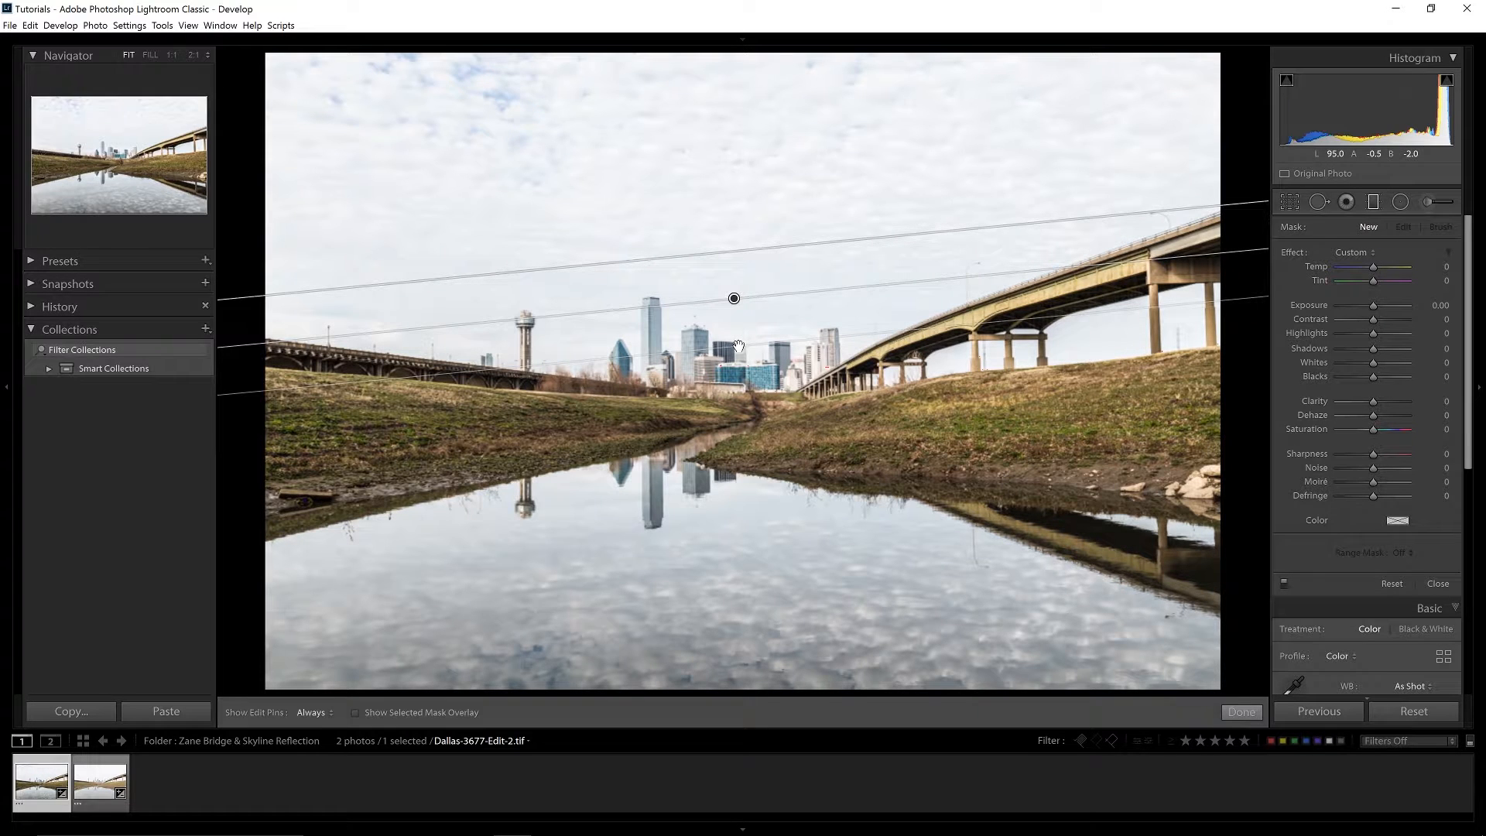
{"action": "left_click_drag", "start_coordinate": [739, 346], "coordinate": [738, 346]}
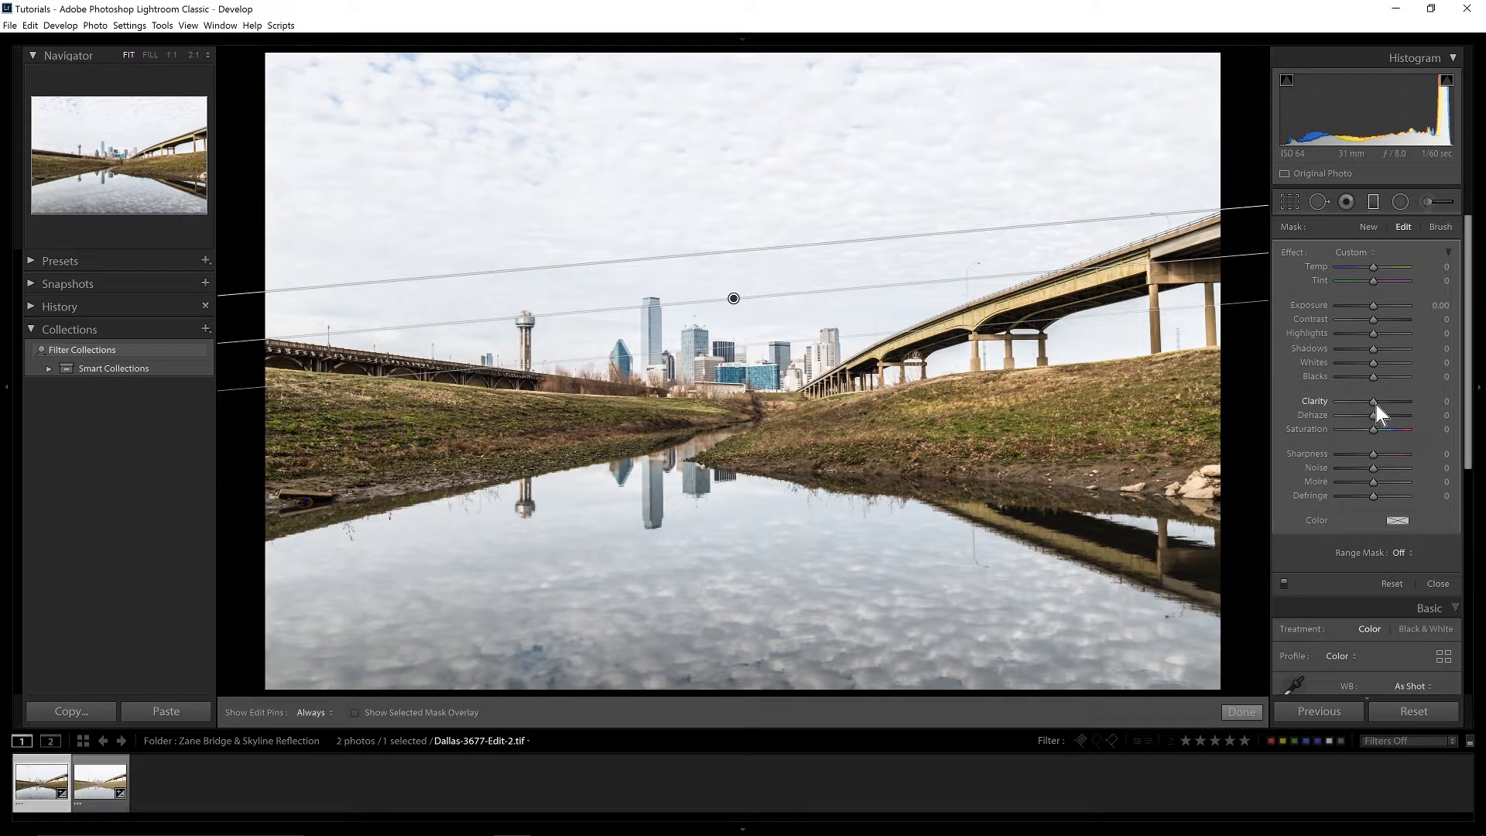
{"action": "left_click_drag", "start_coordinate": [1371, 308], "coordinate": [1365, 308]}
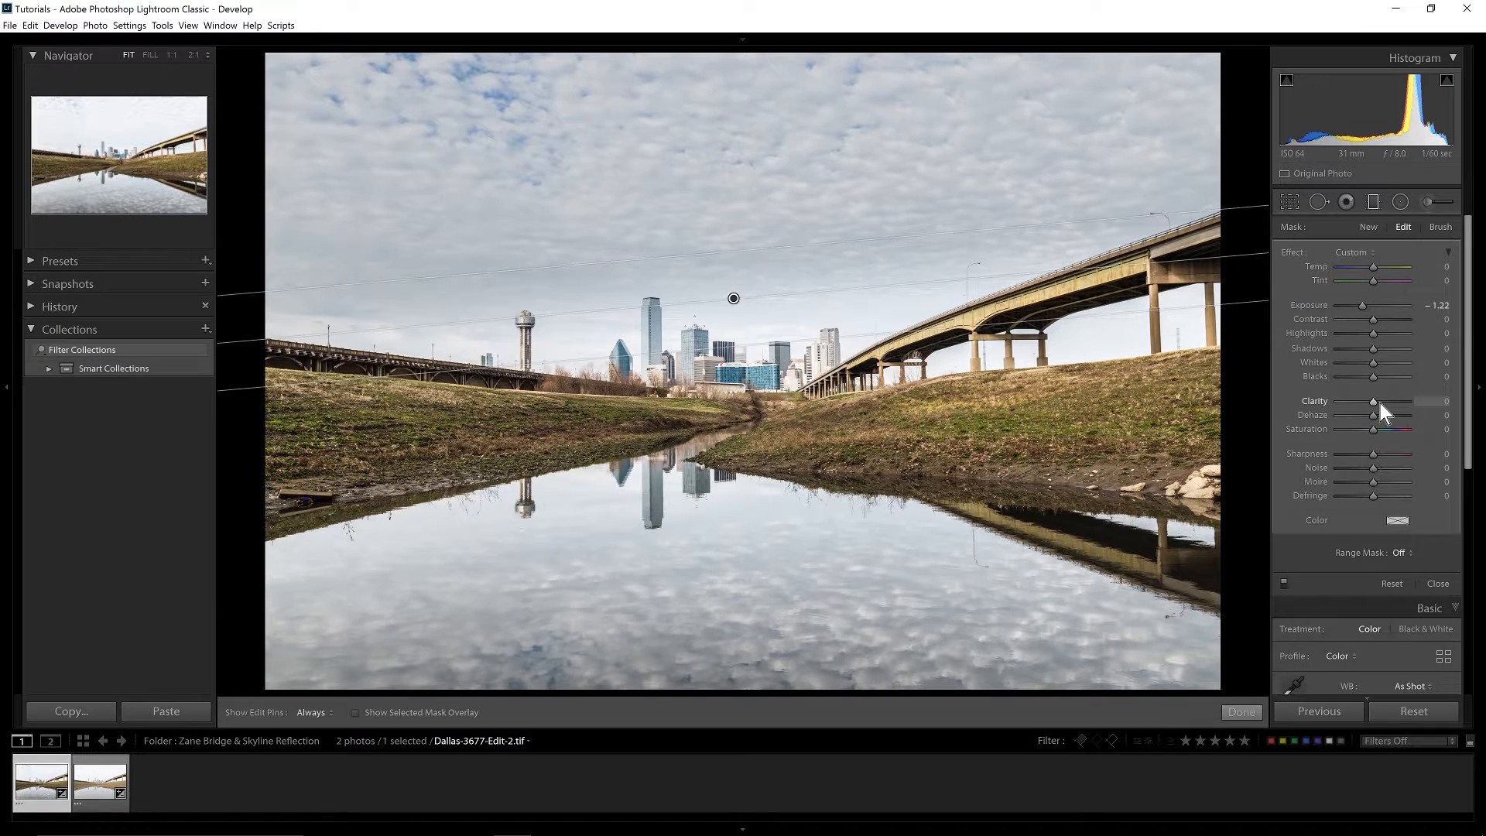
Refine the sky's graduated filter with Dehaze 18, Clarity −2 and Exposure −0.38, widening its fade upward, and close the filter
{"action": "left_click", "coordinate": [1380, 402]}
{"action": "left_click", "coordinate": [1378, 415]}
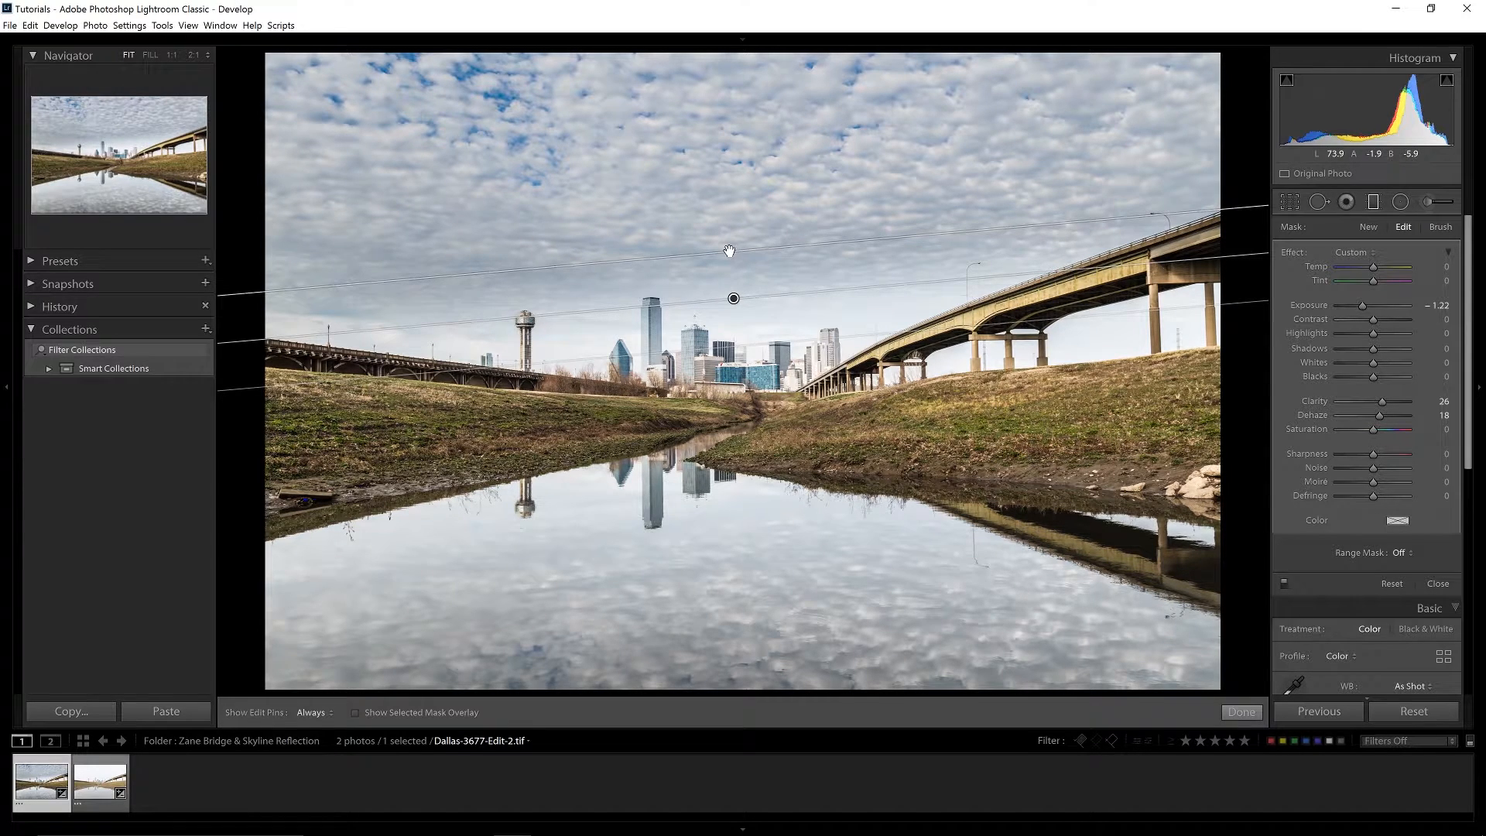
{"action": "left_click_drag", "start_coordinate": [730, 239], "coordinate": [727, 194]}
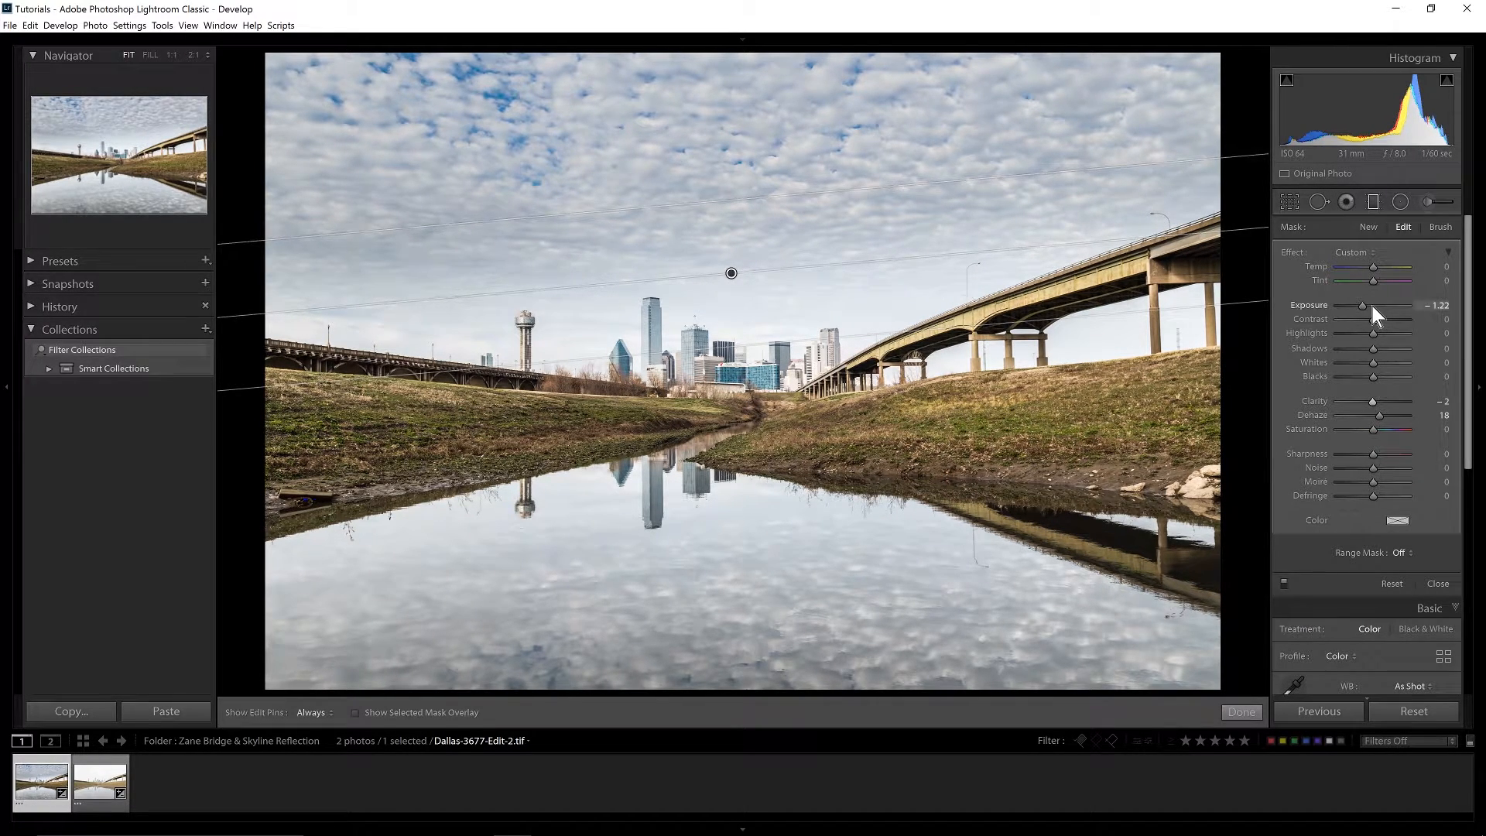
{"action": "left_click_drag", "start_coordinate": [1372, 307], "coordinate": [1370, 306]}
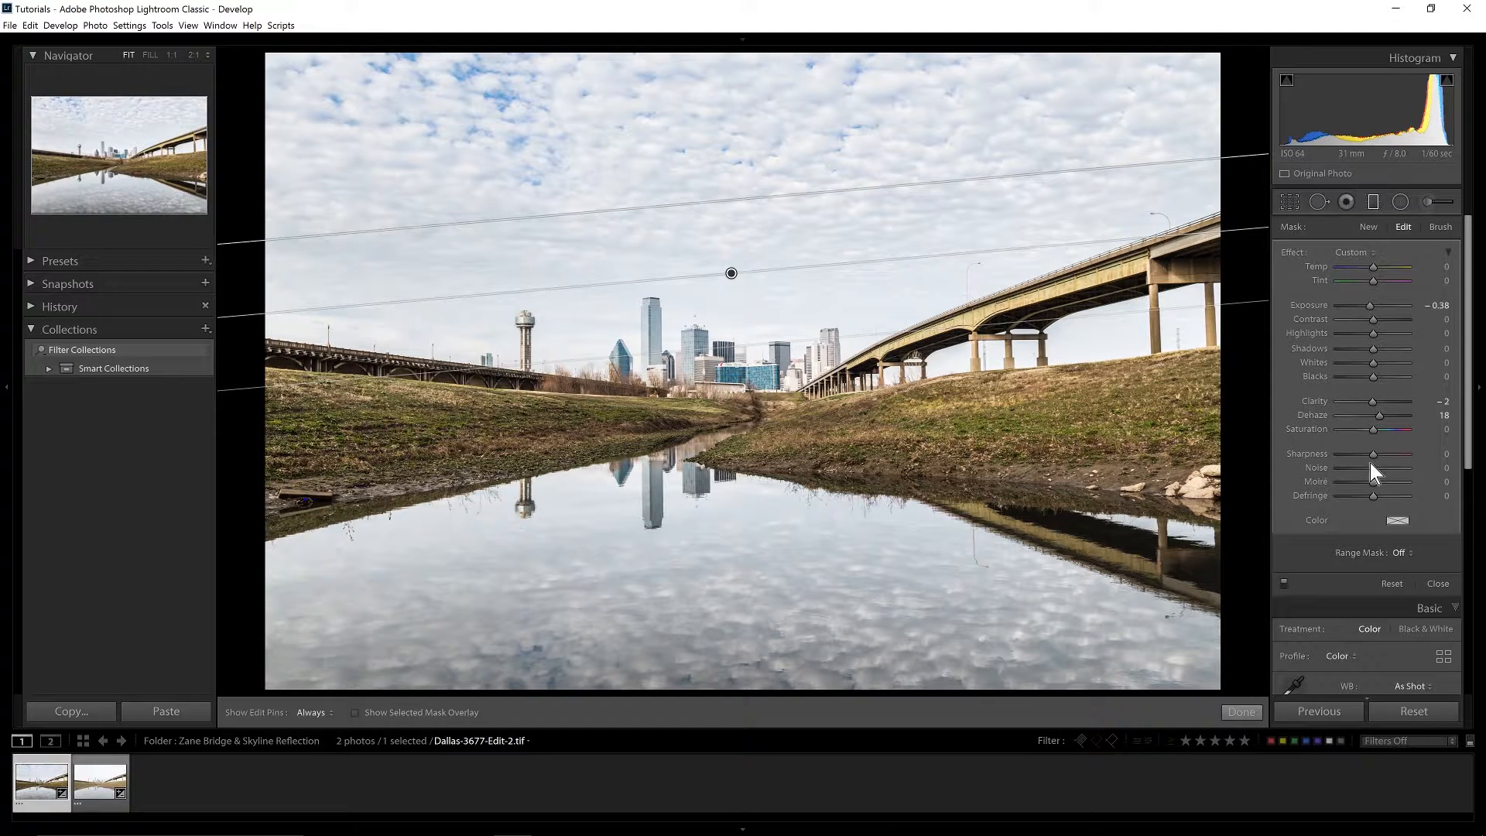
{"action": "left_click", "coordinate": [1373, 201]}
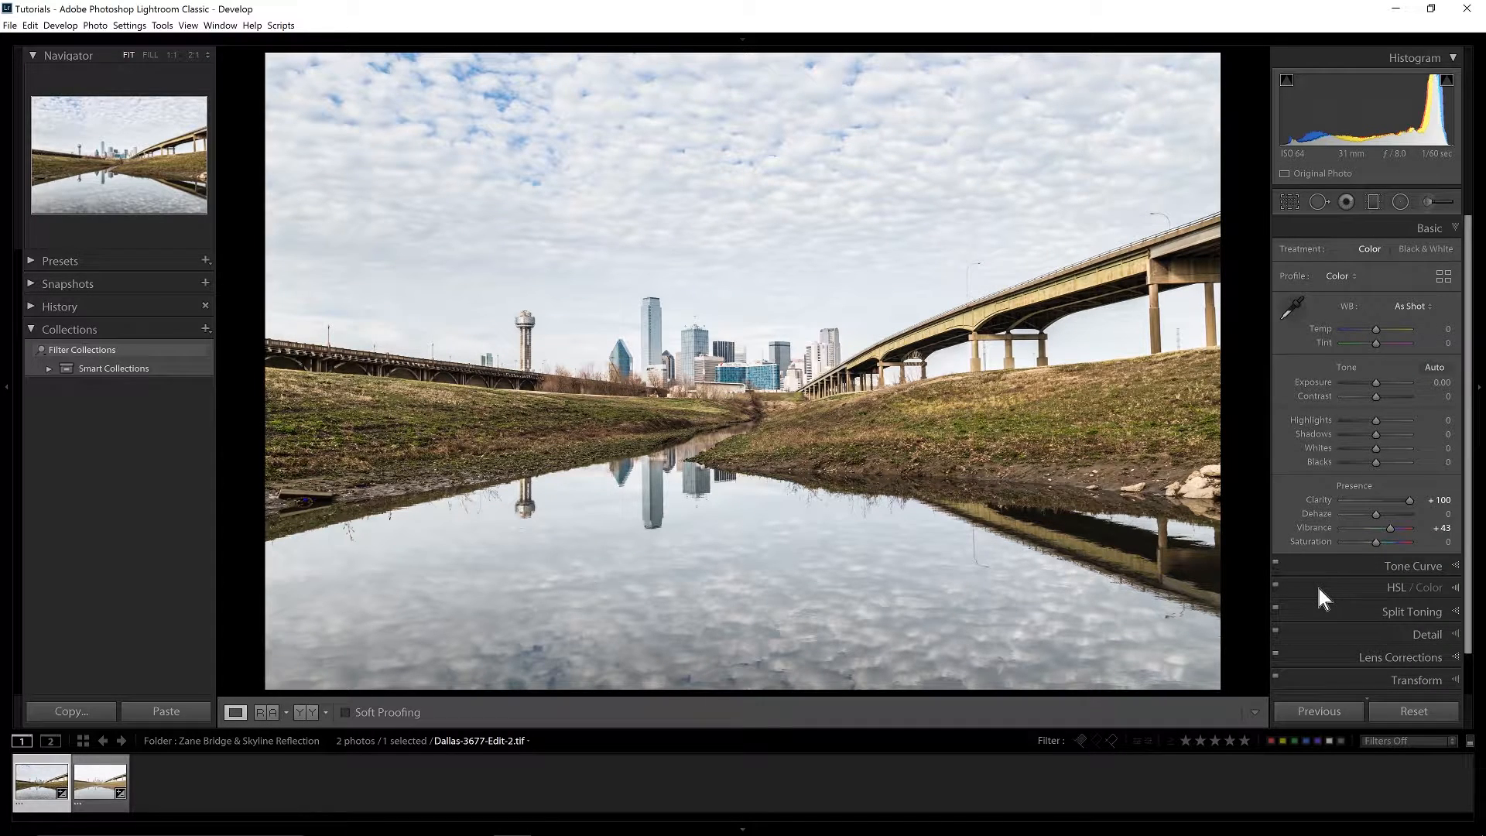
Boost the sky's blues with the targeted HSL saturation adjustment, bringing Blue to +50 and Aqua to +2
{"action": "left_click", "coordinate": [1311, 585]}
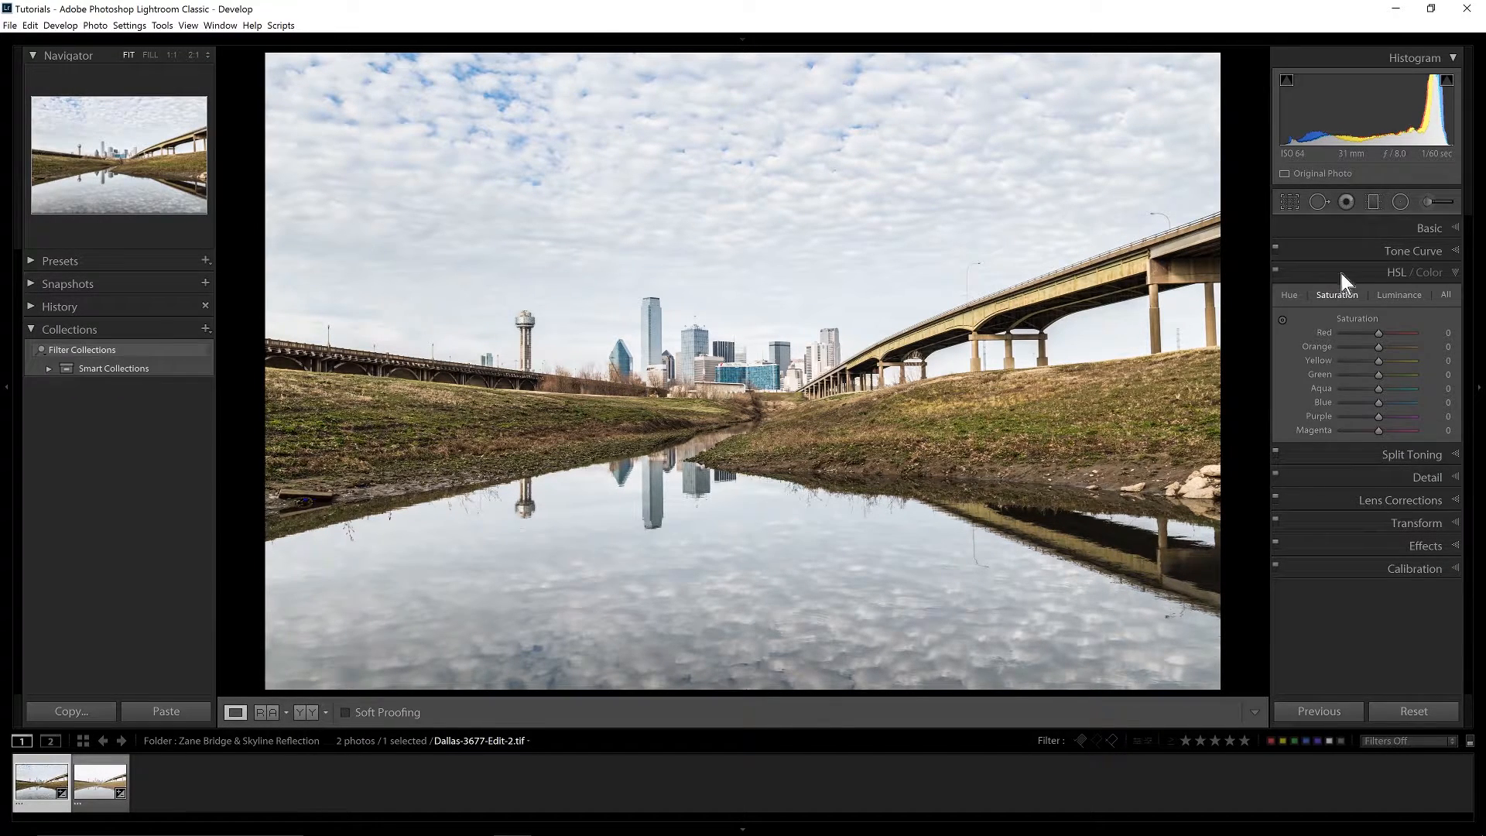
{"action": "left_click", "coordinate": [1281, 320]}
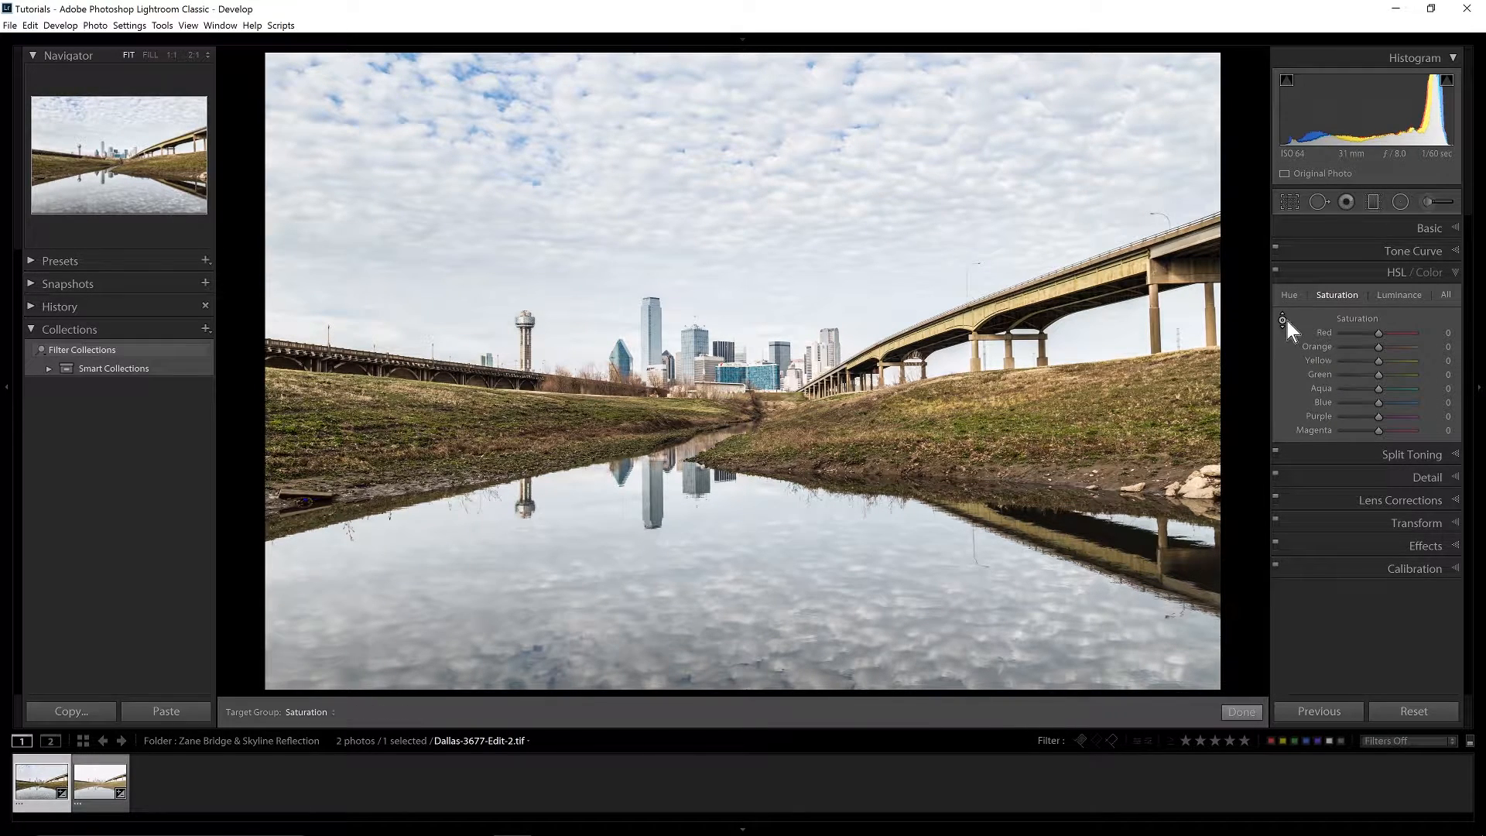
{"action": "left_click_drag", "start_coordinate": [474, 135], "coordinate": [504, 73]}
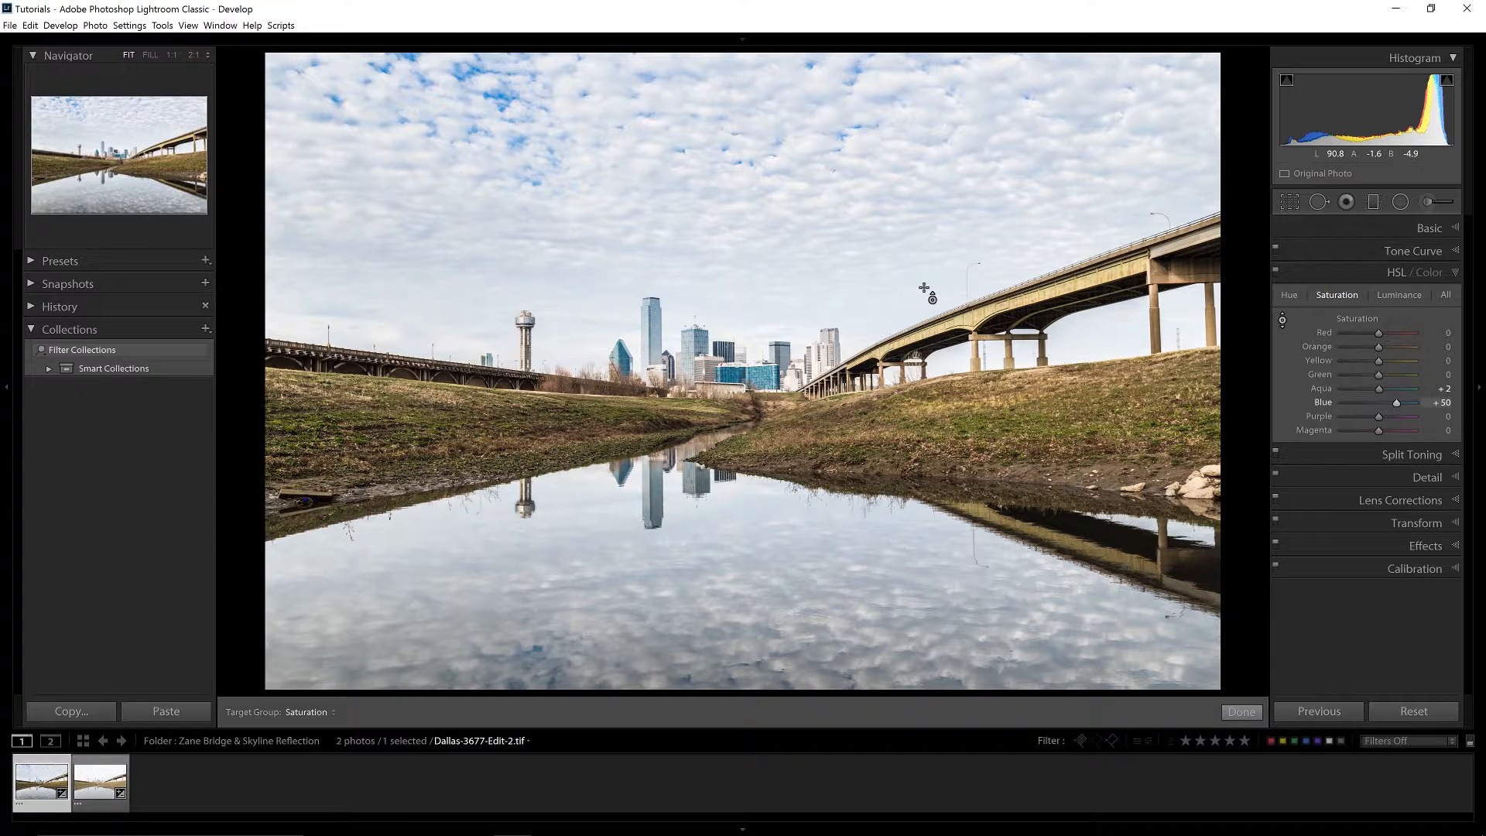
Sharpen the photo with an Amount of 146 and a Radius of 2.9
{"action": "left_click", "coordinate": [1366, 226]}
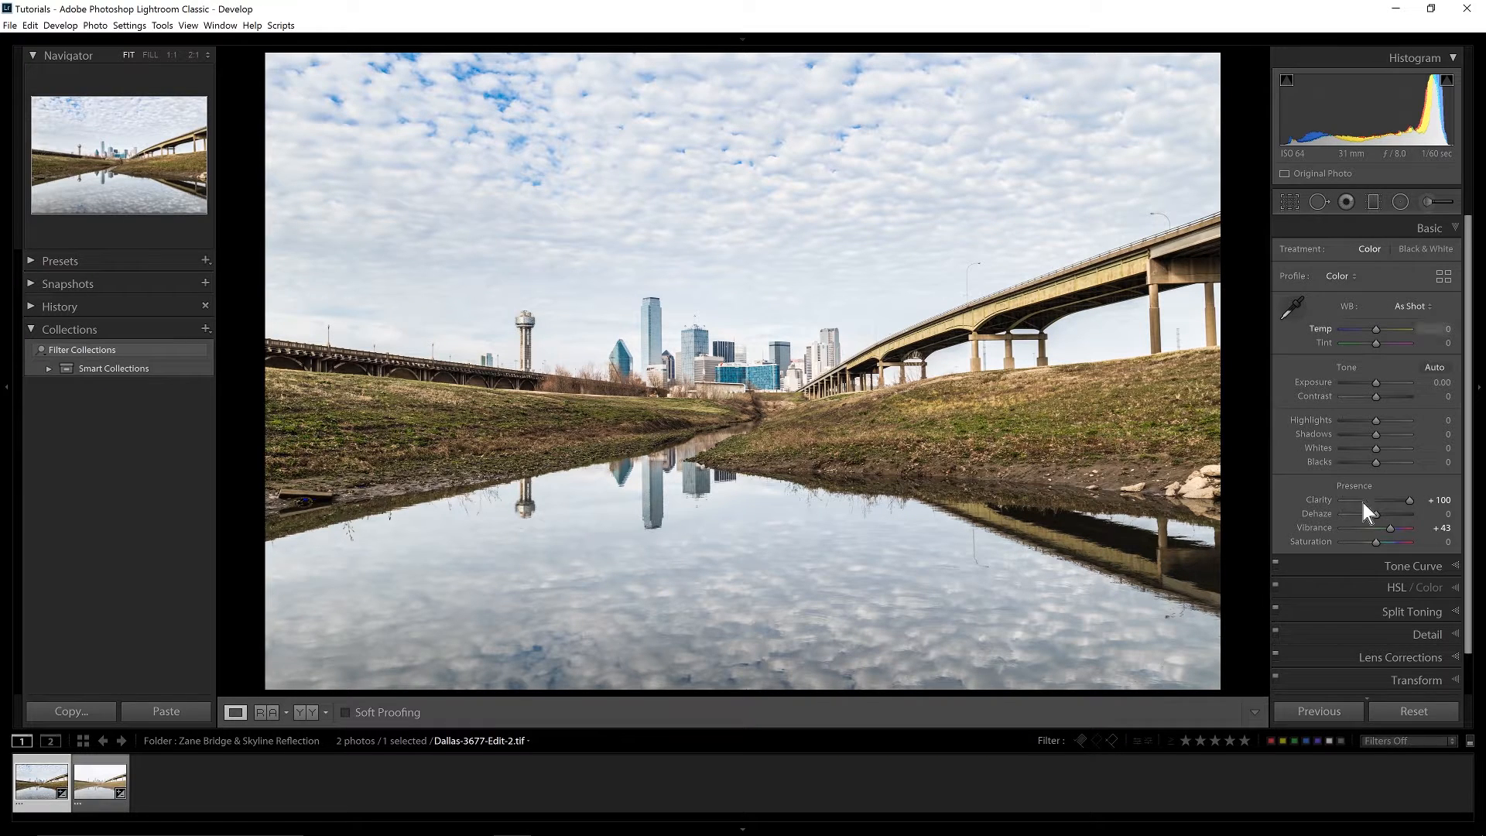
{"action": "left_click", "coordinate": [1353, 635]}
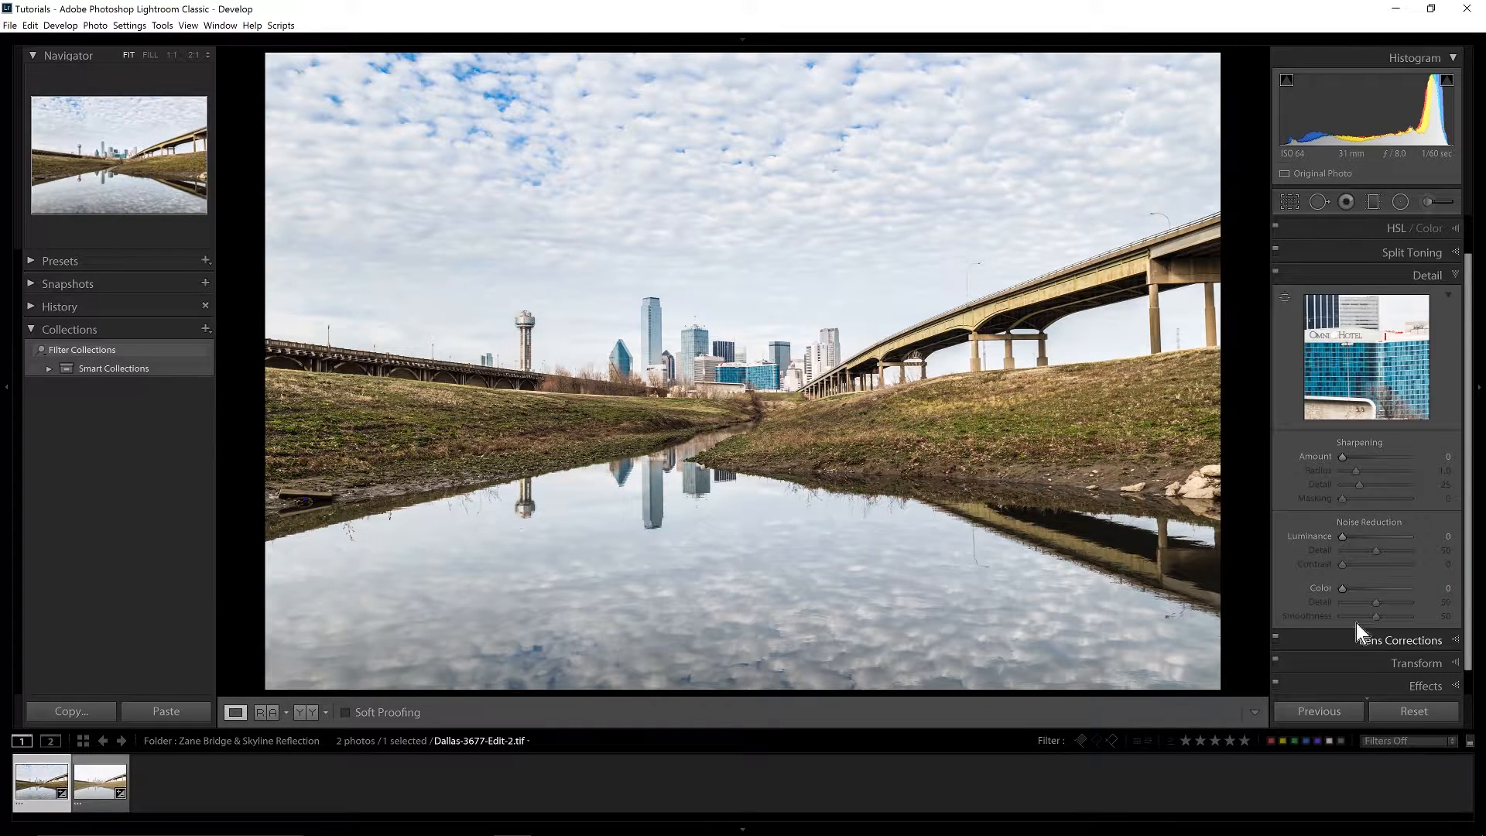
{"action": "left_click_drag", "start_coordinate": [1342, 457], "coordinate": [1409, 461]}
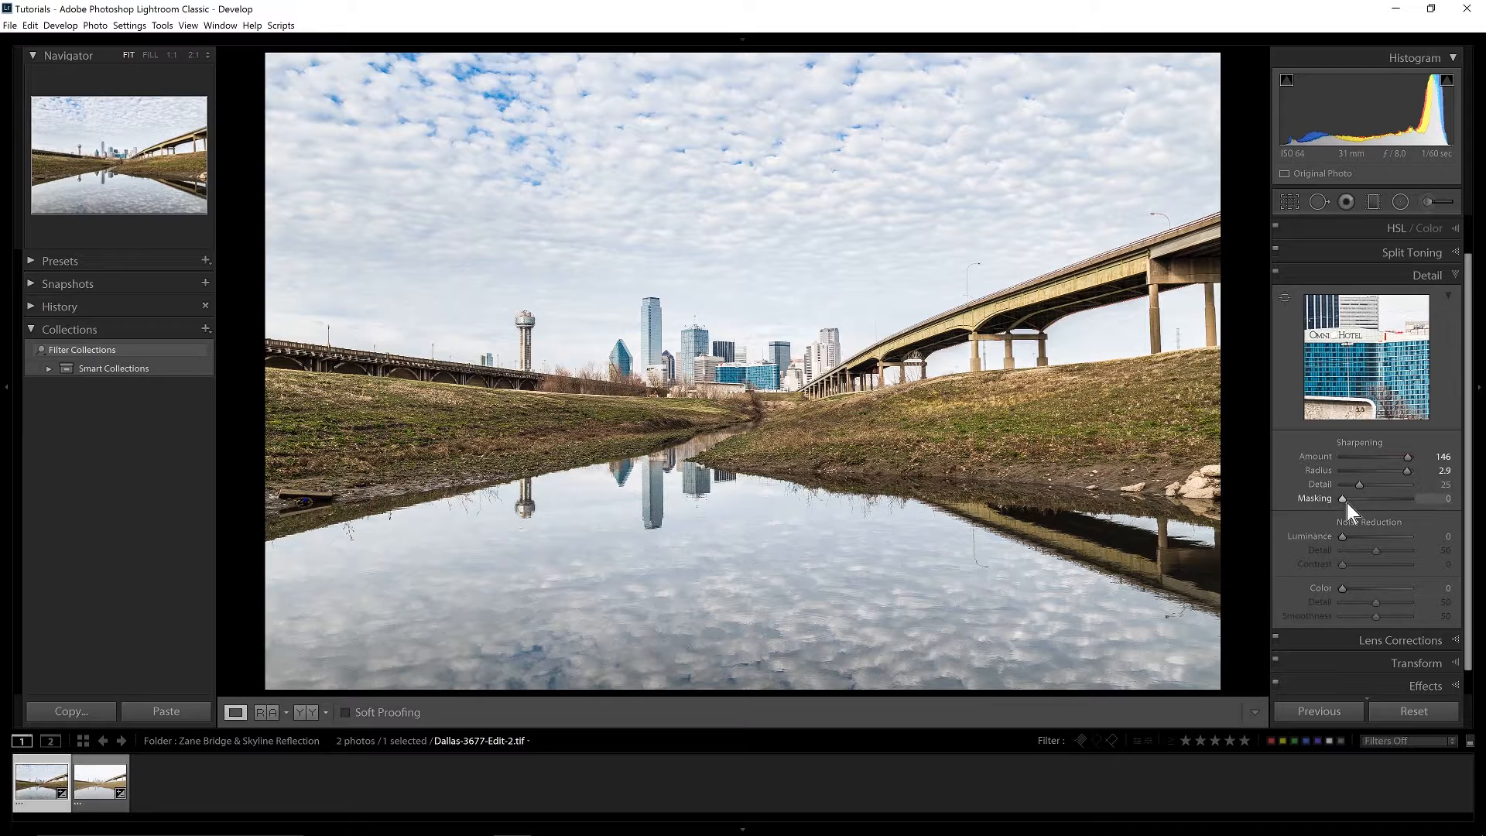
Set the sharpening Masking to 95, using the black-and-white mask preview to limit sharpening to the edges
{"action": "key", "text": "alt"}
{"action": "left_click", "coordinate": [1343, 499], "text": "alt"}
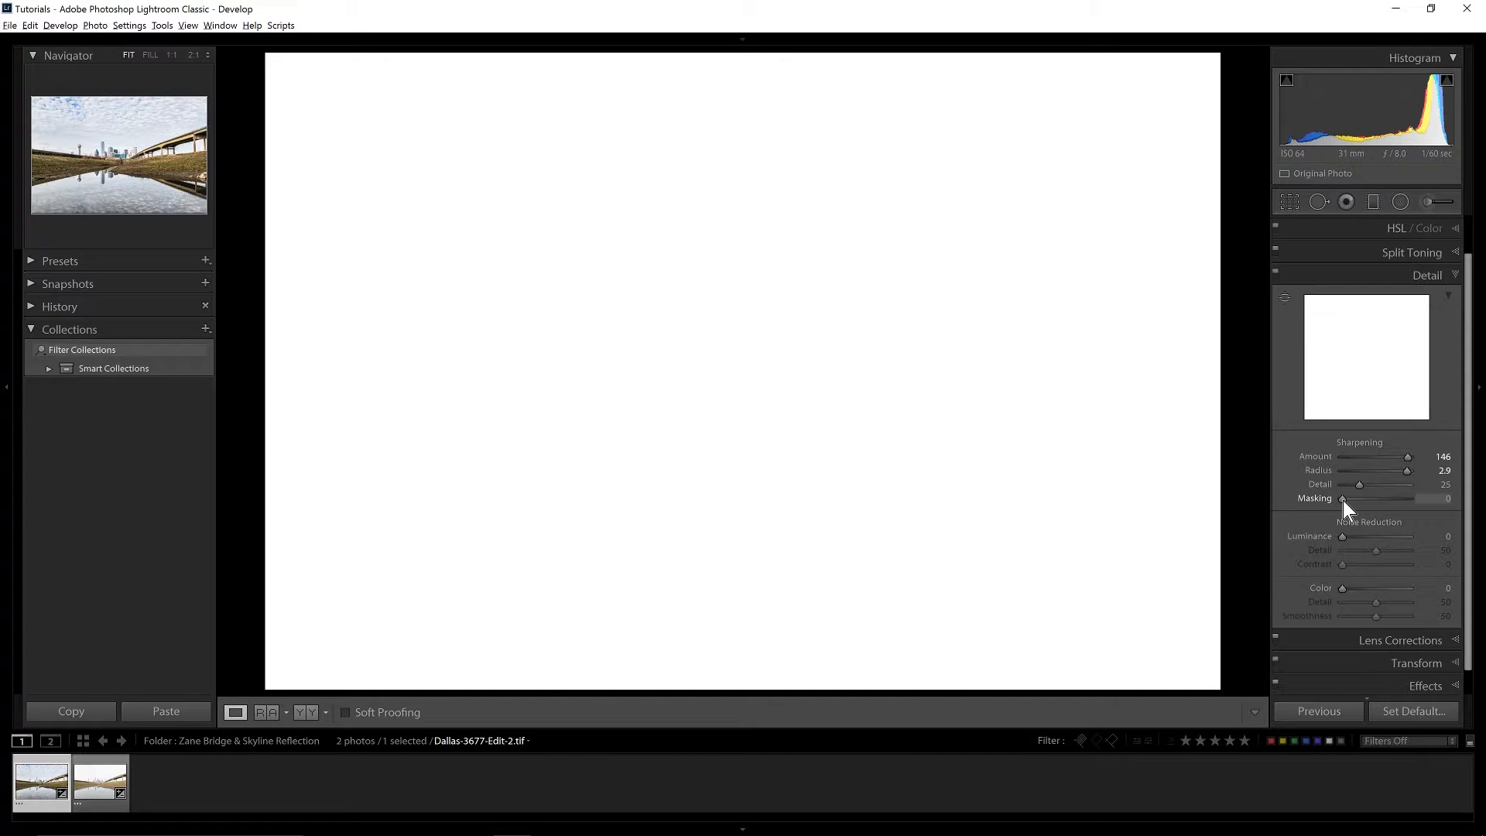
{"action": "left_click_drag", "start_coordinate": [1344, 500], "coordinate": [1404, 510]}
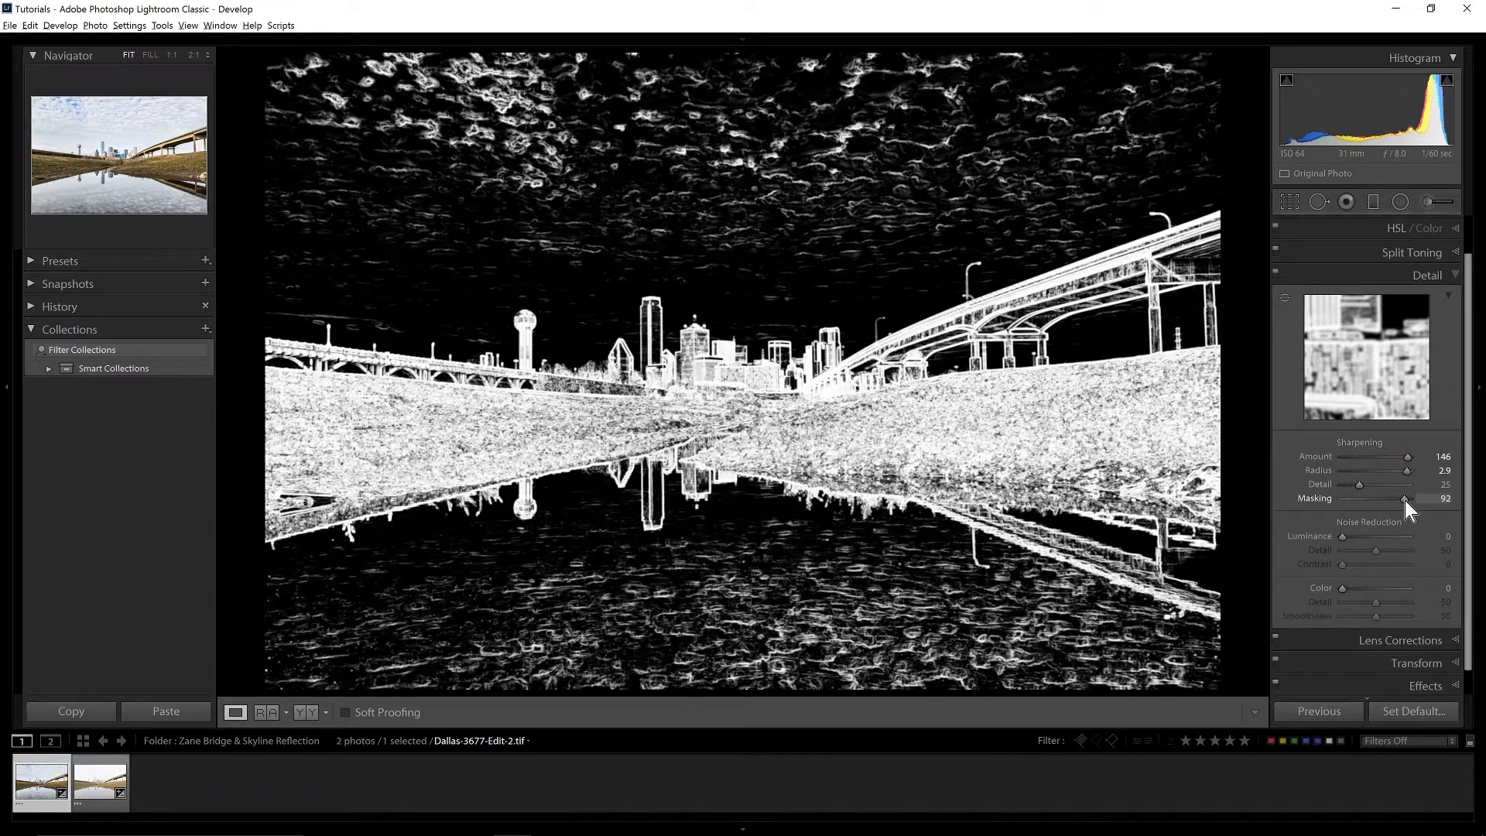
{"action": "left_click_drag", "start_coordinate": [1404, 500], "coordinate": [1408, 499]}
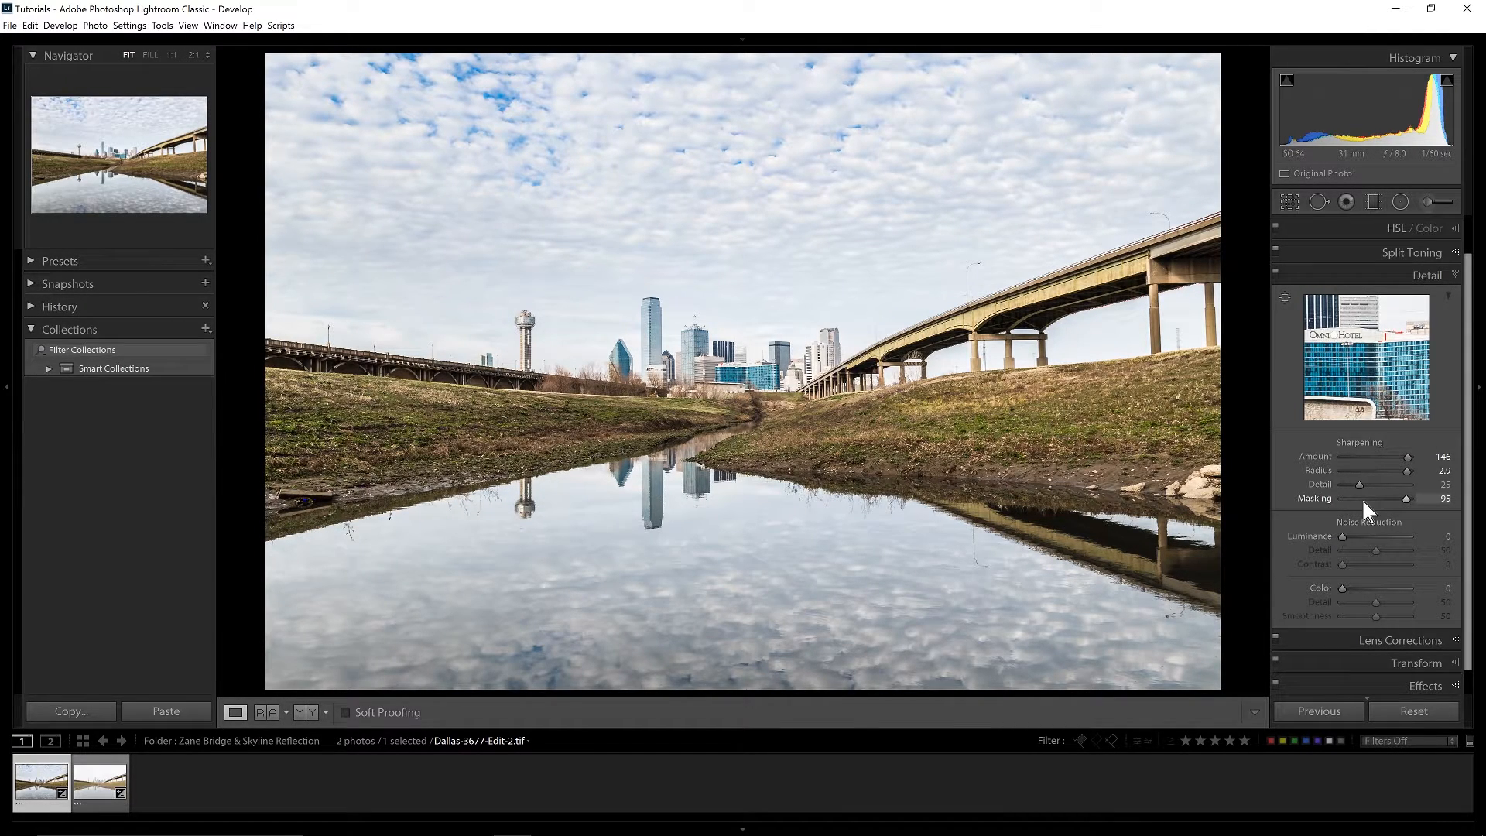
{"action": "left_click", "coordinate": [1405, 498], "text": "alt"}
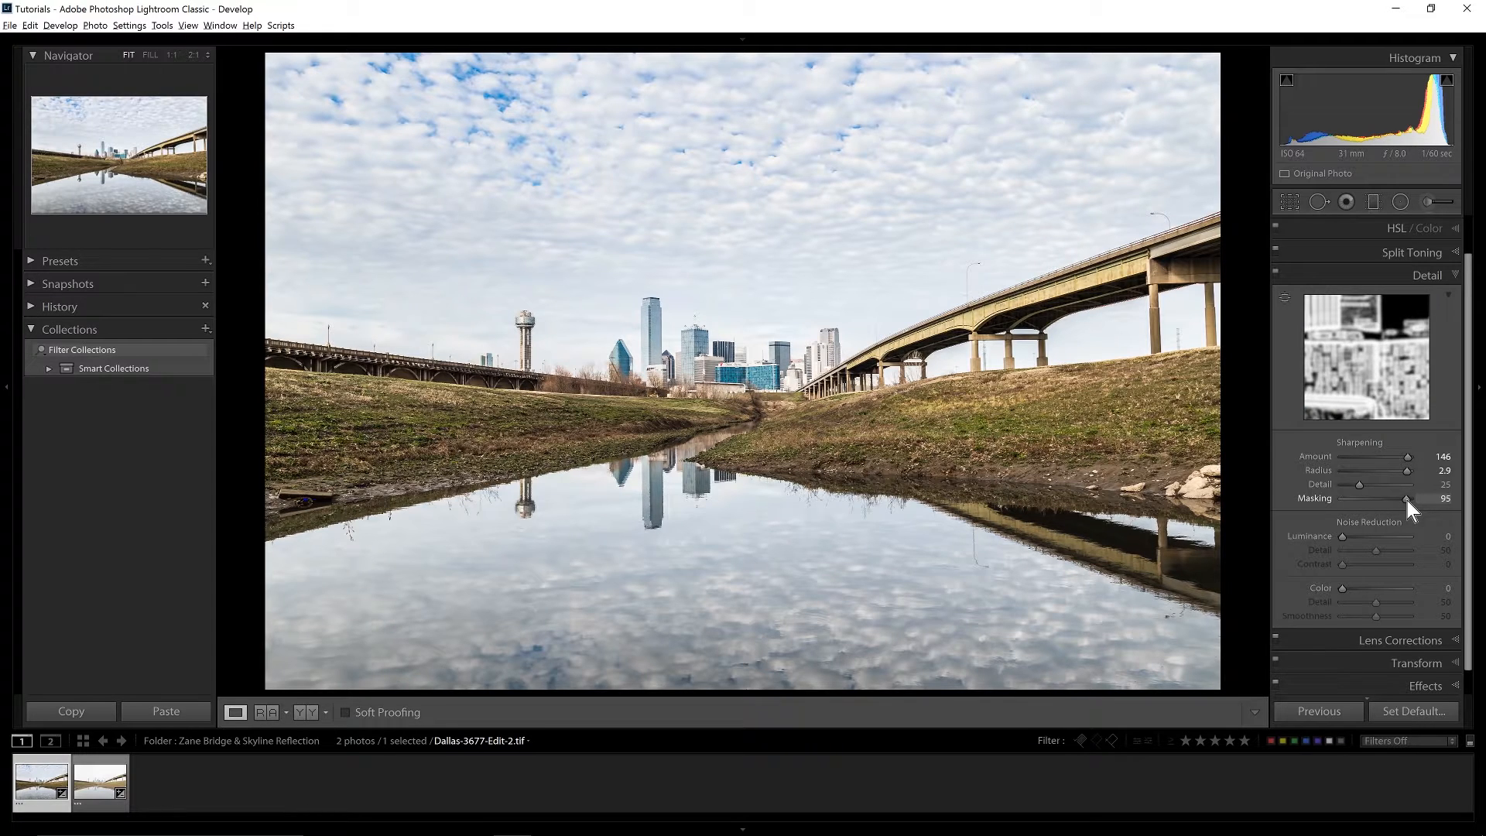
{"action": "left_click", "coordinate": [1404, 496], "text": "alt"}
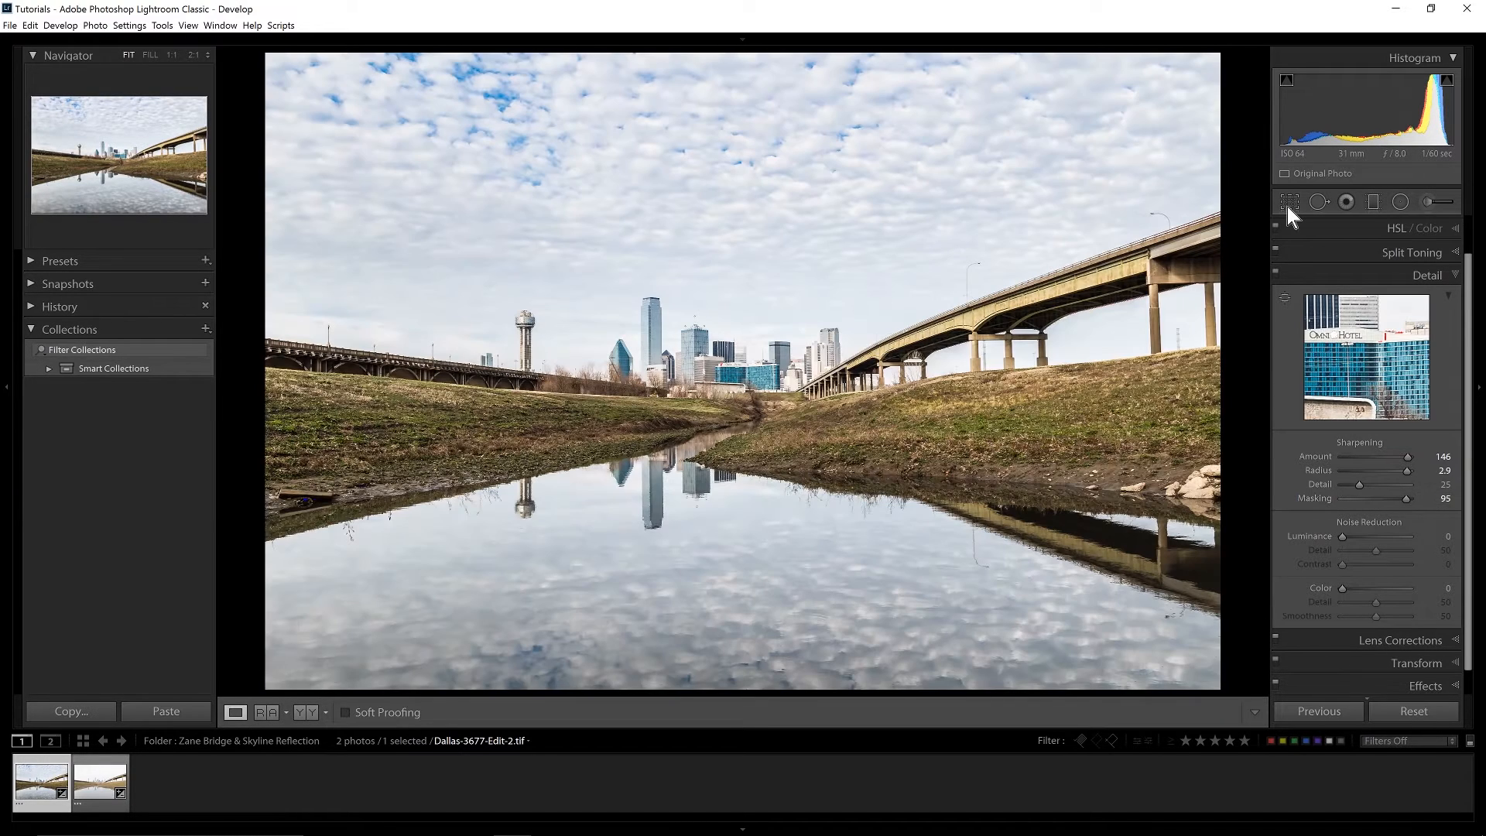
Start a crop with the 16 x 9 aspect ratio and straighten the photo to an angle of 0.59
{"action": "left_click", "coordinate": [1288, 204]}
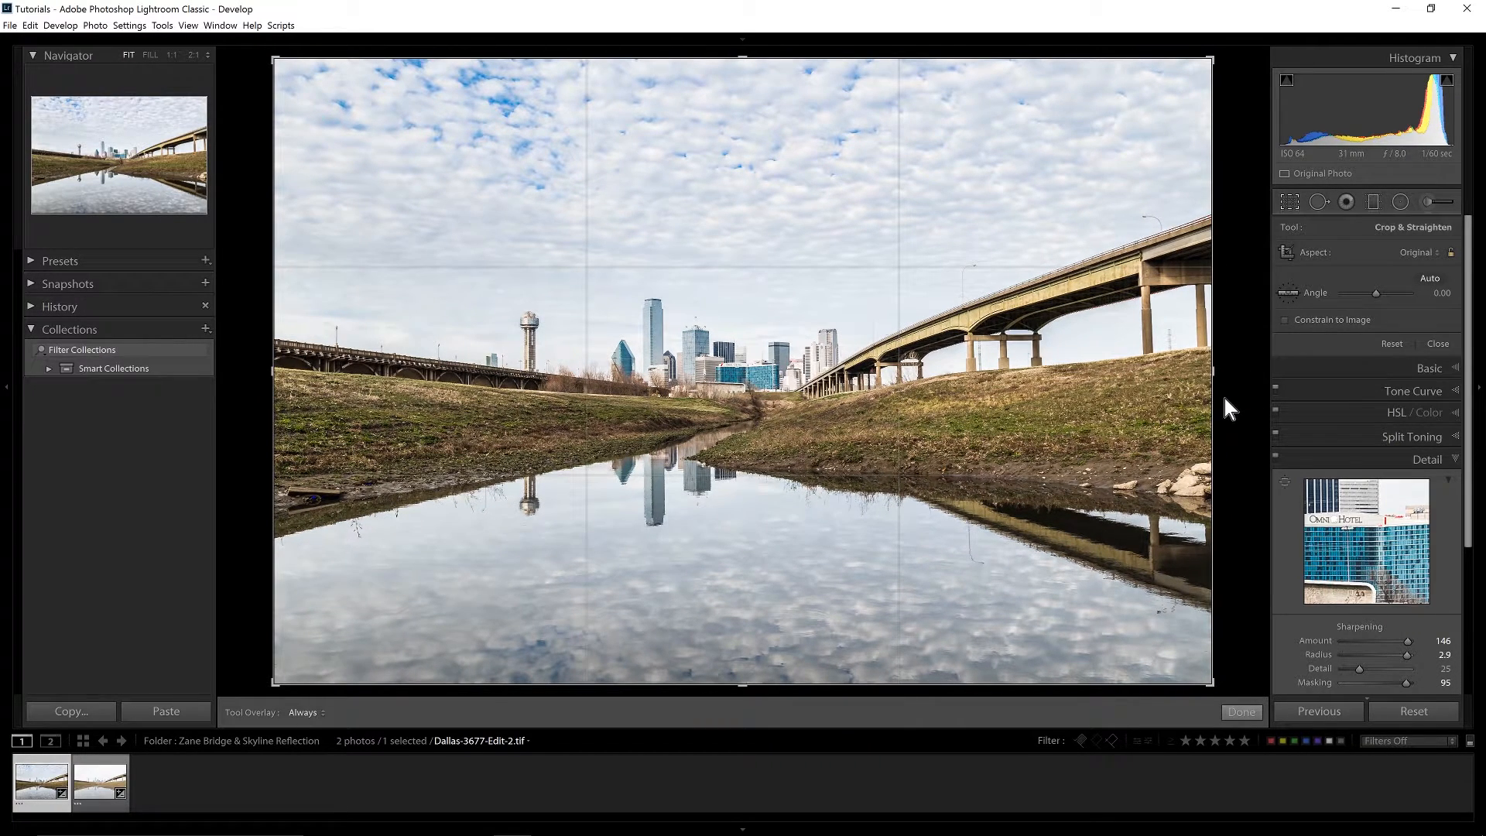
{"action": "left_click", "coordinate": [1418, 252]}
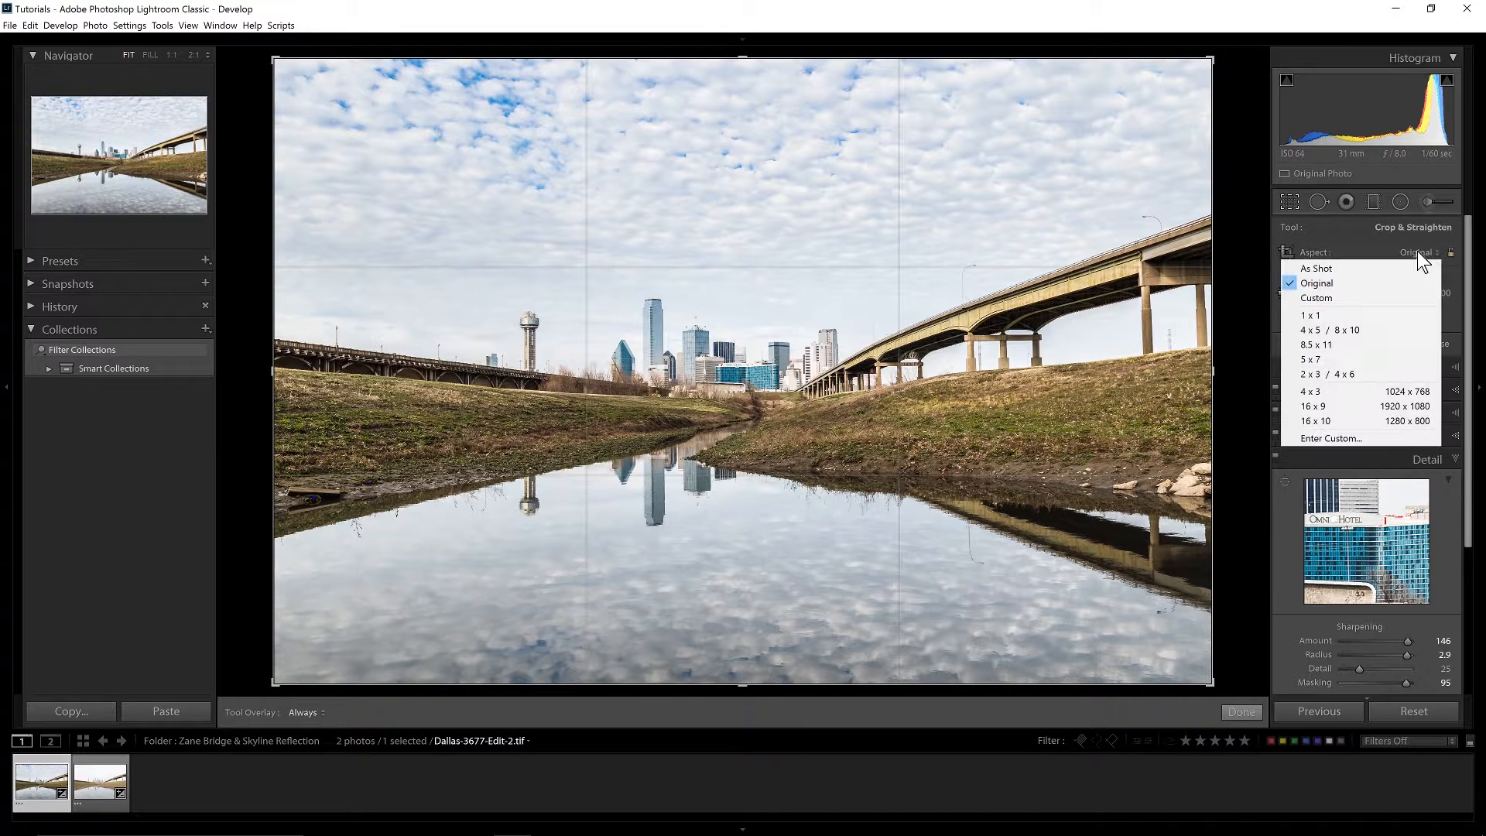
{"action": "left_click", "coordinate": [1315, 407]}
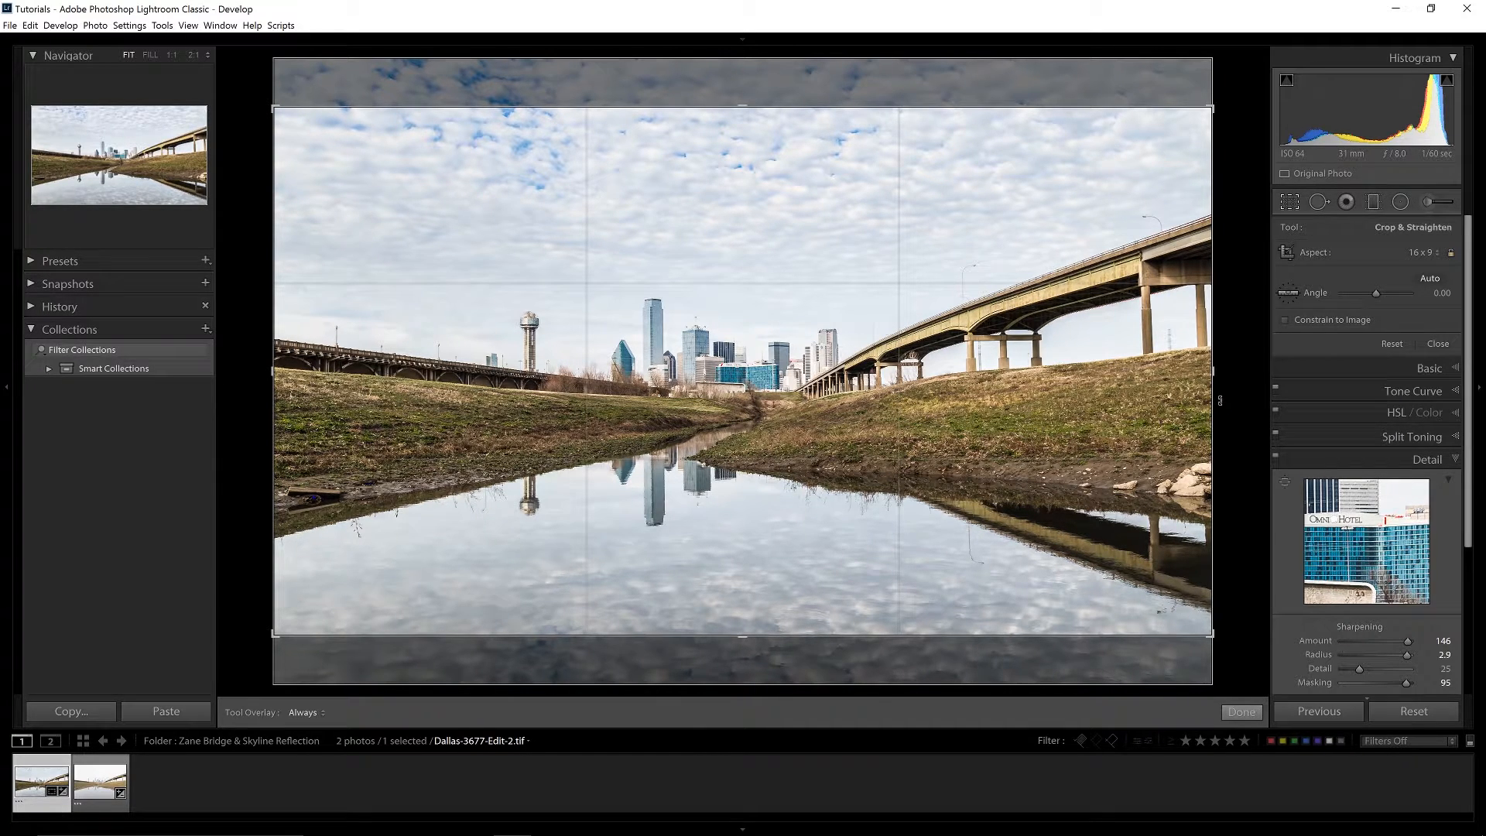
{"action": "left_click_drag", "start_coordinate": [1220, 400], "coordinate": [1220, 400]}
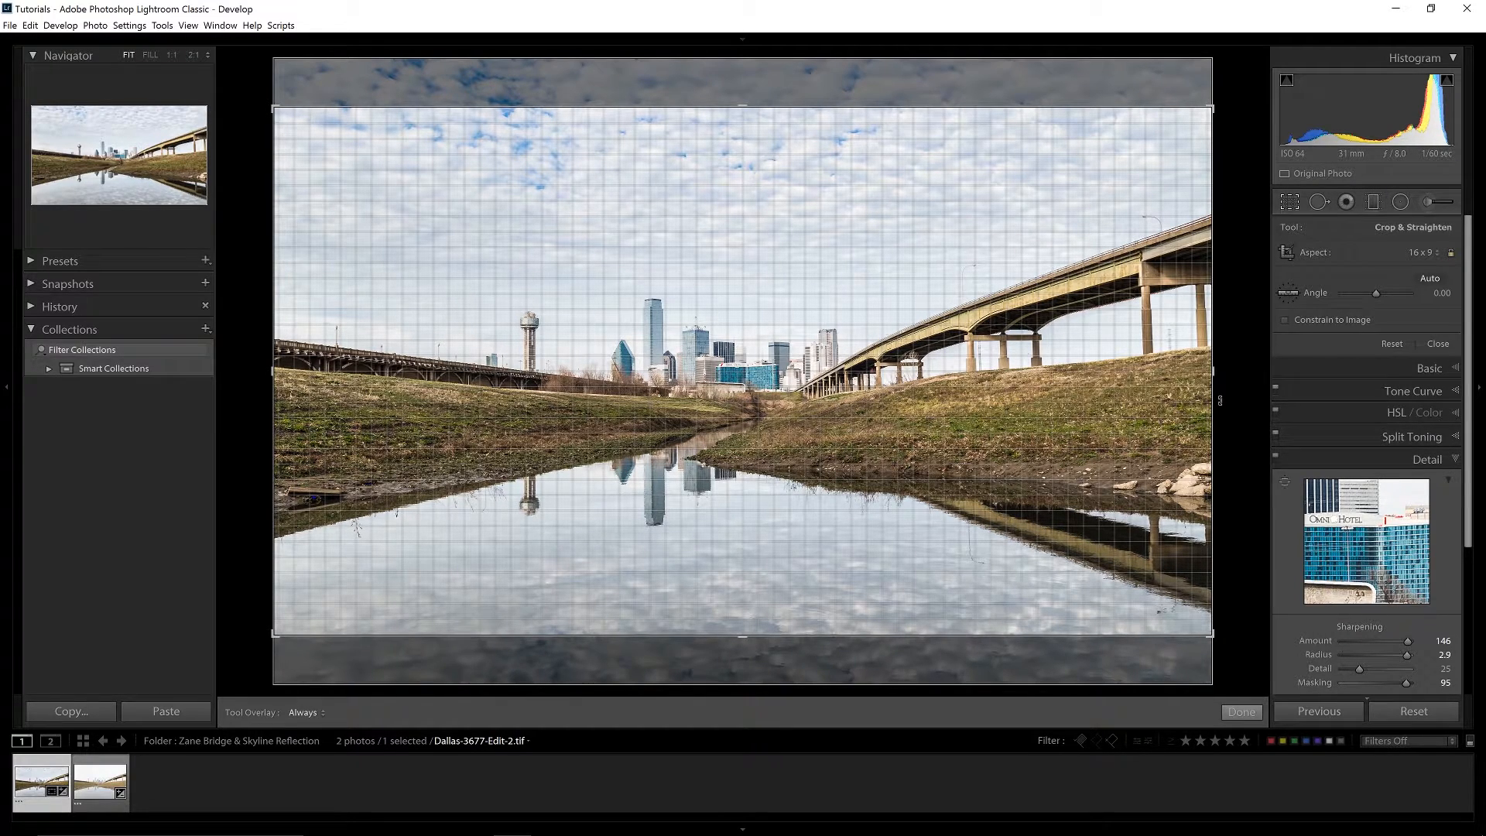
{"action": "left_click_drag", "start_coordinate": [1220, 400], "coordinate": [1219, 403]}
{"action": "left_click_drag", "start_coordinate": [1219, 405], "coordinate": [1218, 405]}
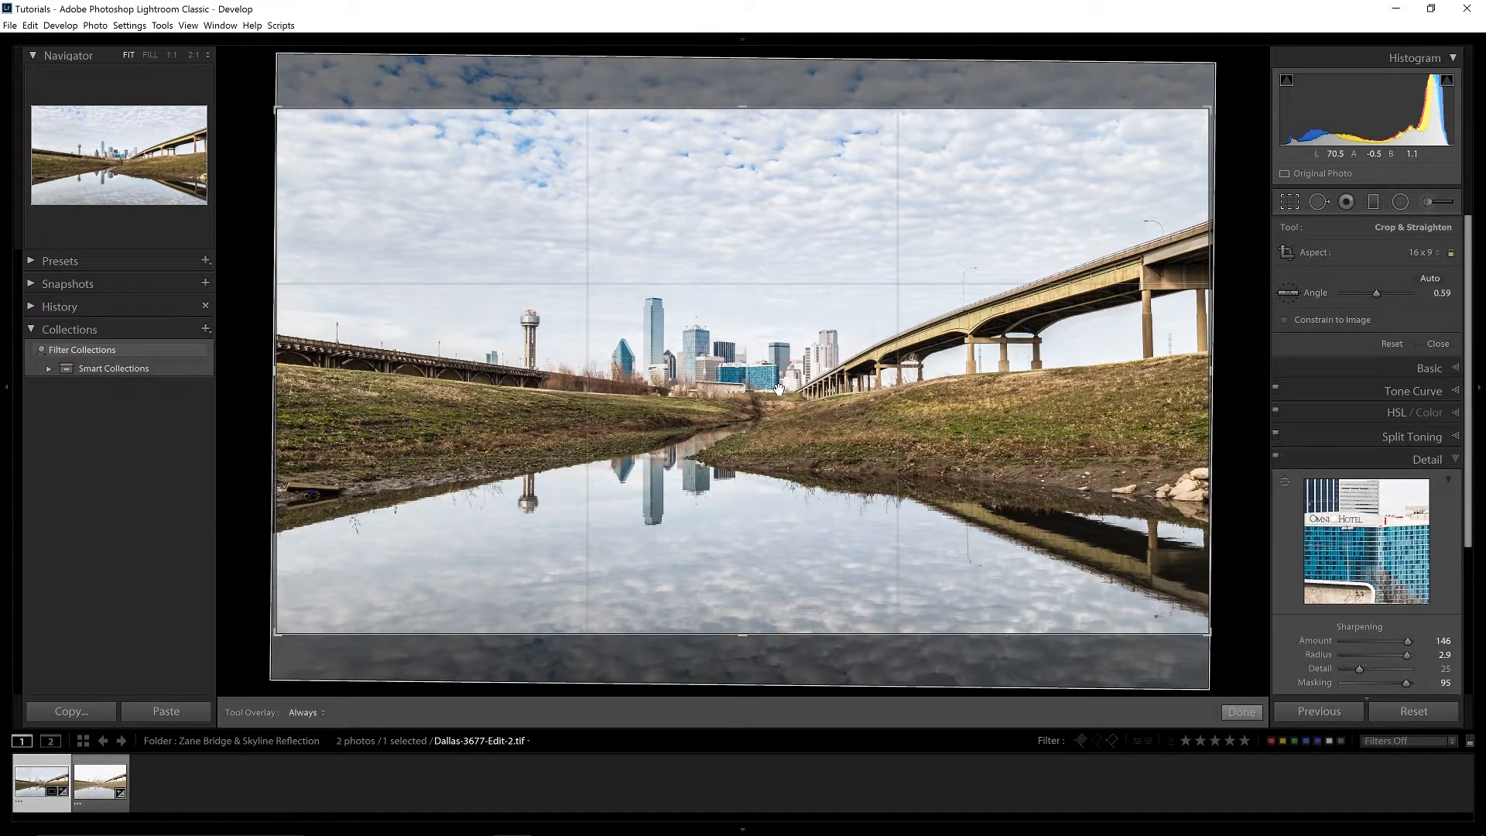
Shift the photo upward within the crop frame to keep more of the water reflection, and apply the crop
{"action": "left_click_drag", "start_coordinate": [778, 389], "coordinate": [782, 358]}
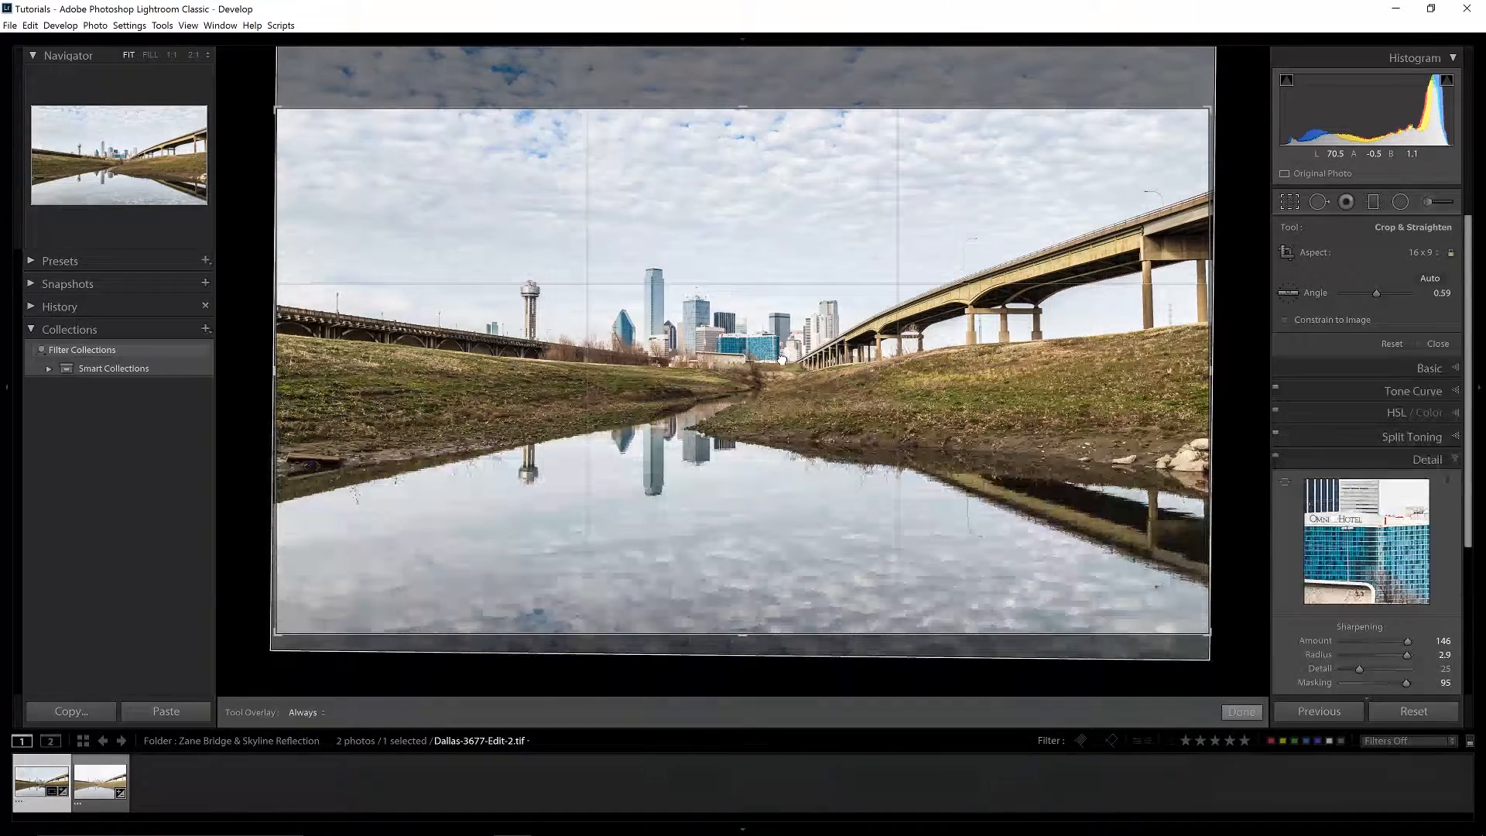
{"action": "left_click_drag", "start_coordinate": [782, 360], "coordinate": [785, 349]}
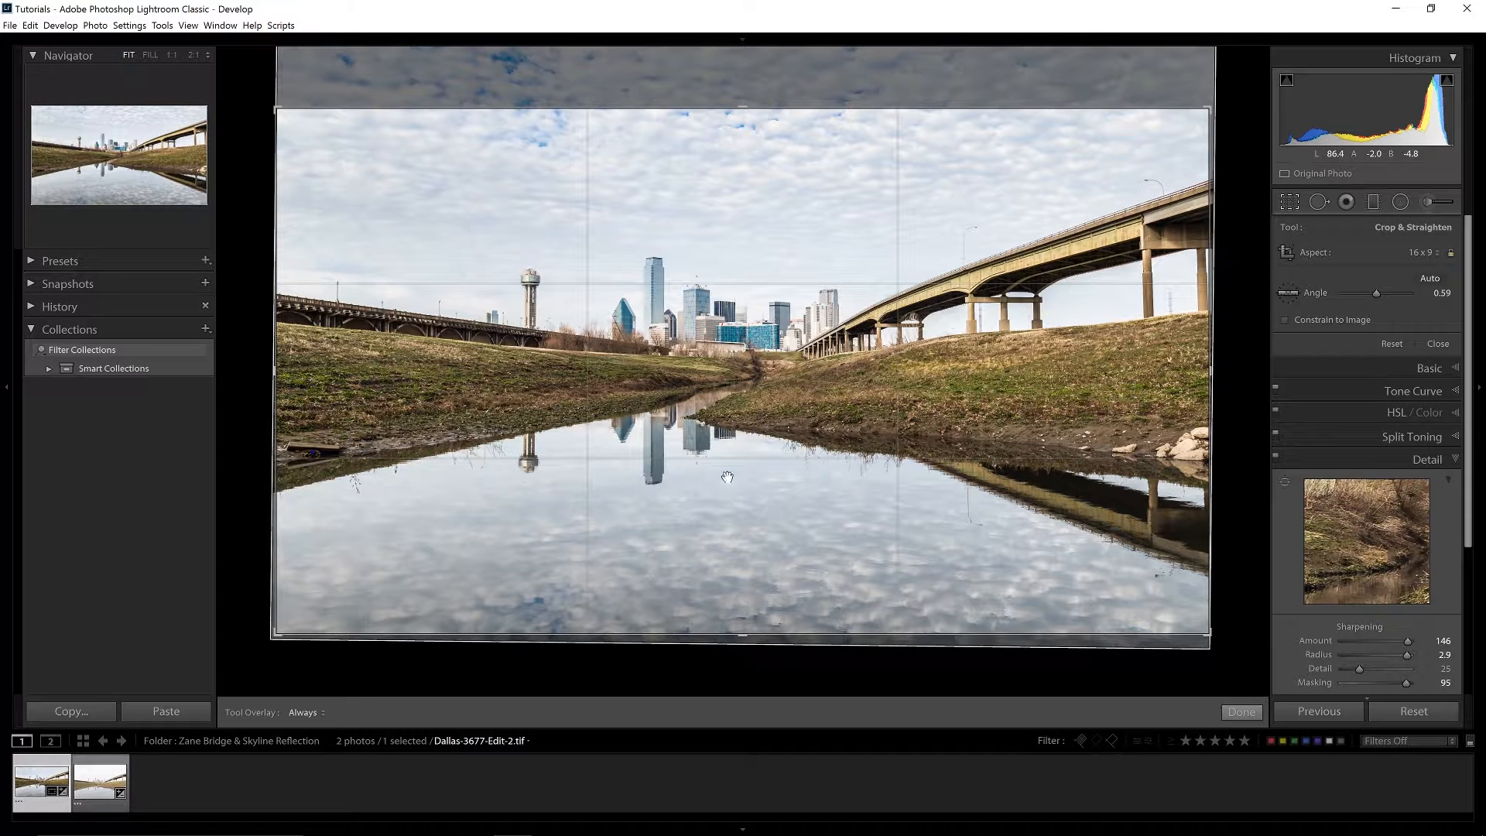
{"action": "left_click", "coordinate": [1249, 712]}
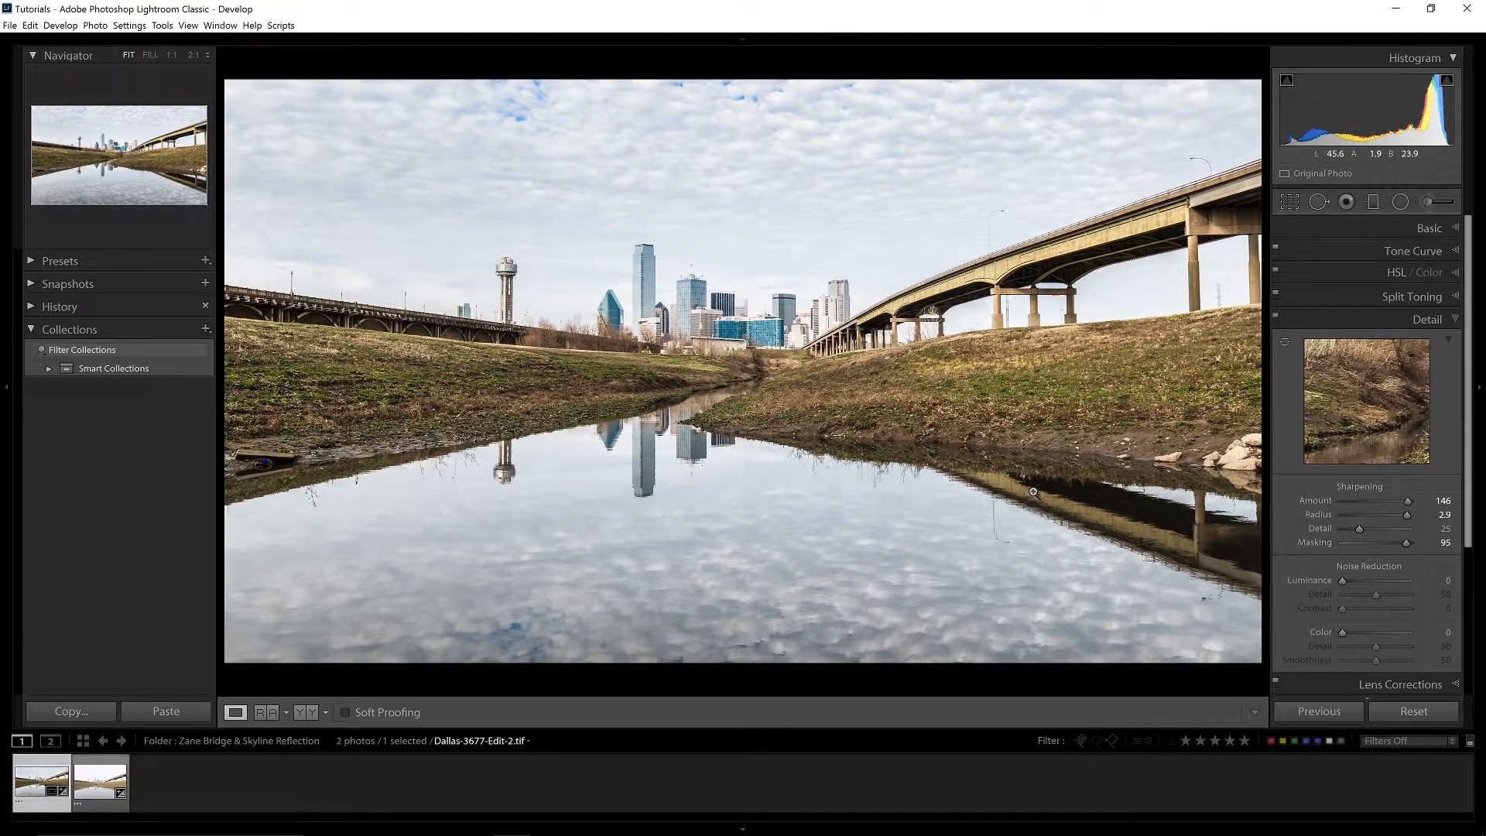
Set Highlights to −44 and Shadows to +28 in the Basic adjustments
{"action": "left_click", "coordinate": [1353, 229]}
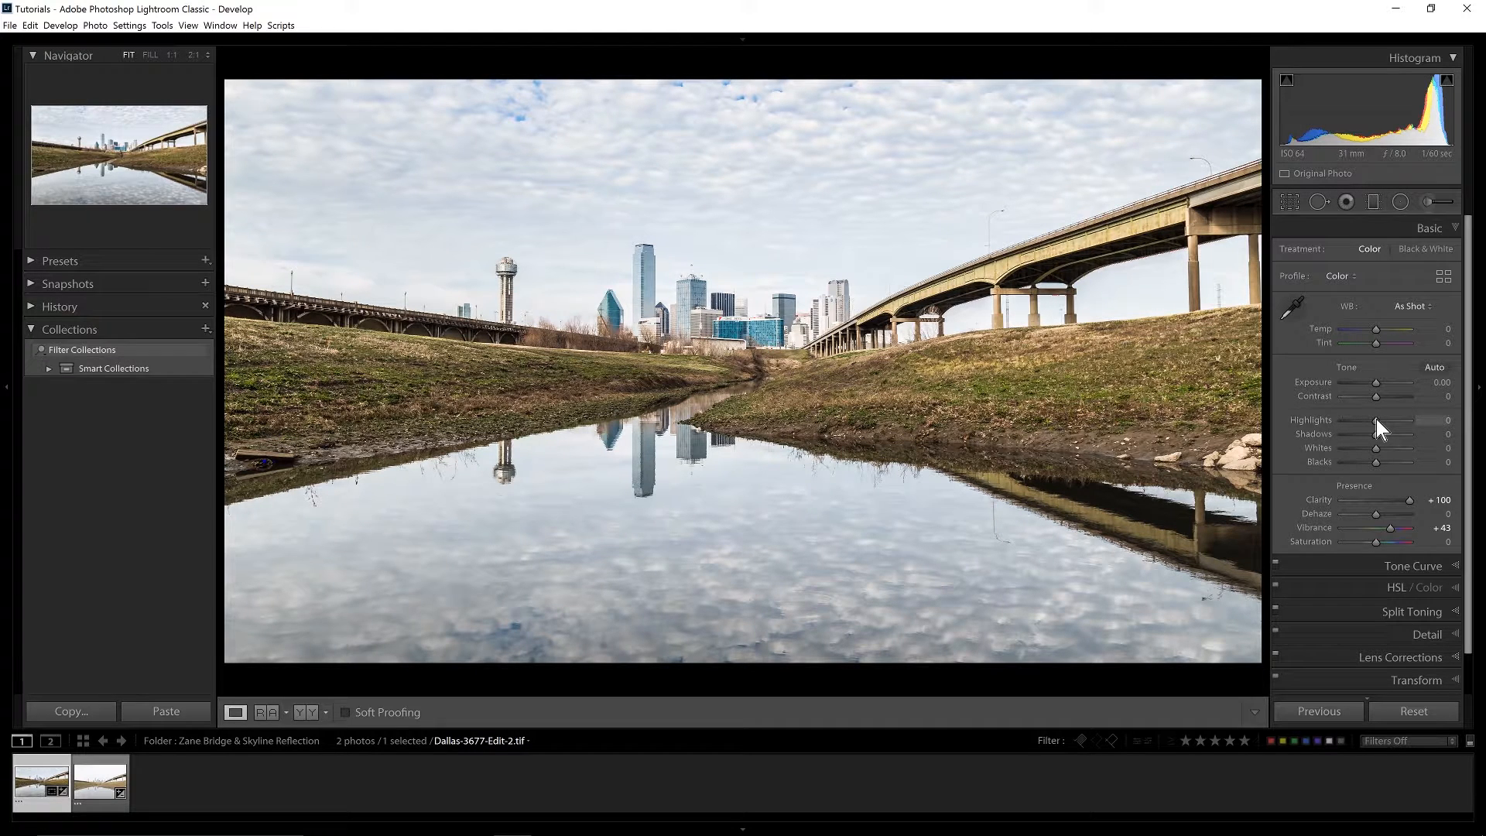
{"action": "left_click_drag", "start_coordinate": [1376, 420], "coordinate": [1363, 419]}
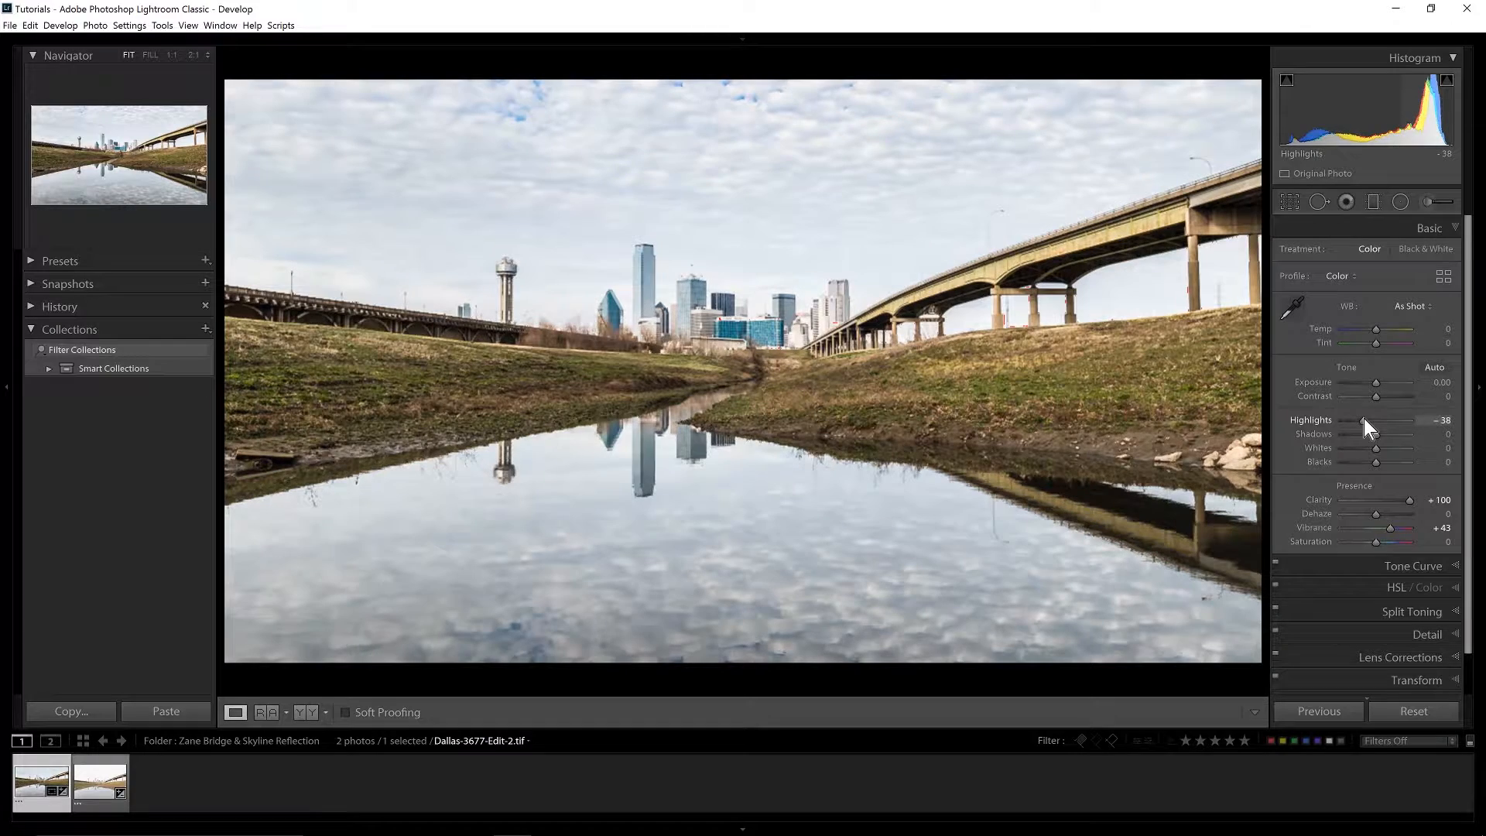
{"action": "left_click_drag", "start_coordinate": [1363, 420], "coordinate": [1361, 419]}
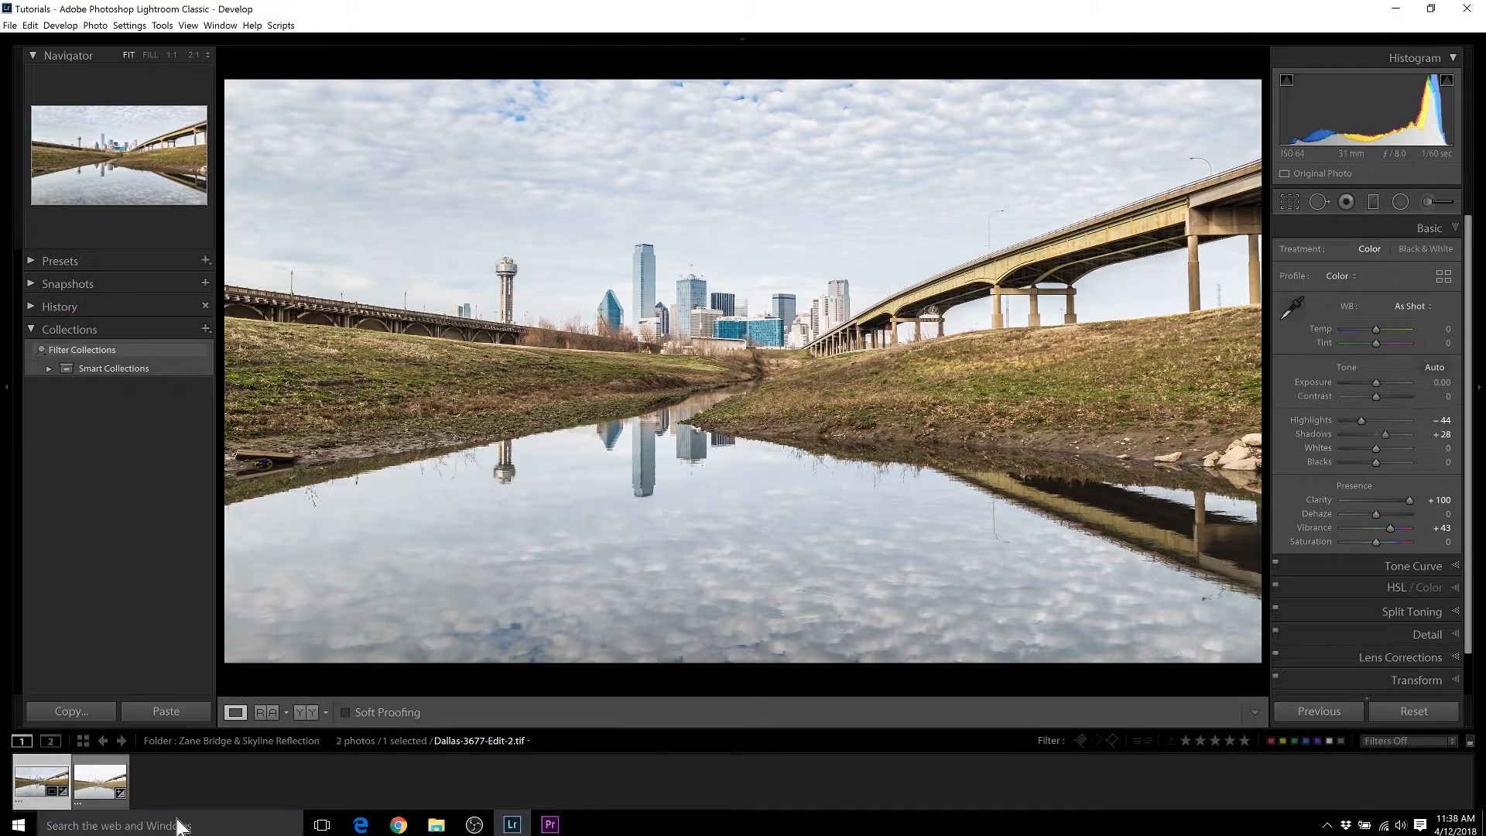
Show the original Dallas-3677.NEF to compare it with the finished edit
{"action": "left_click", "coordinate": [105, 791]}
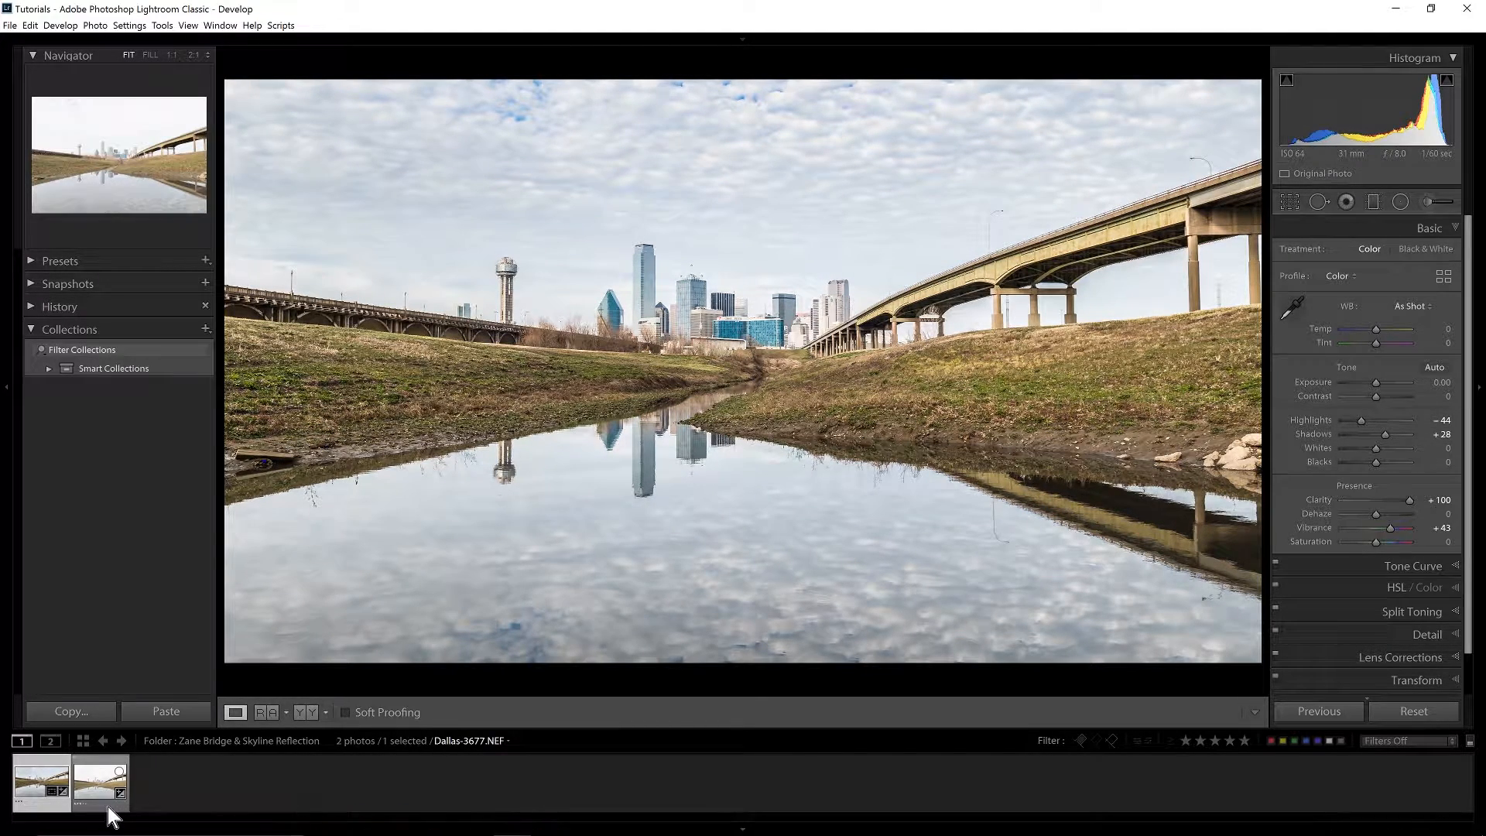